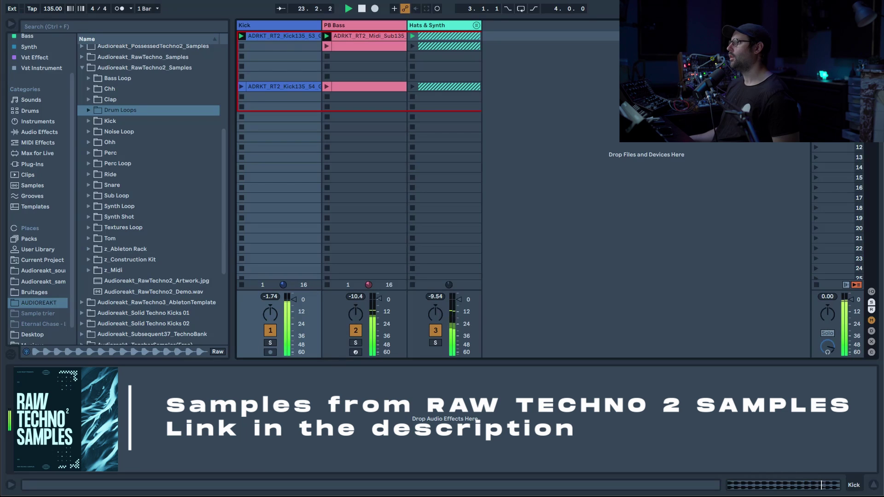
Launch the sixth scene and compare the PB Bass sound with the SIDECHAIN rack switched on and off.
{"action": "left_click", "coordinate": [815, 86]}
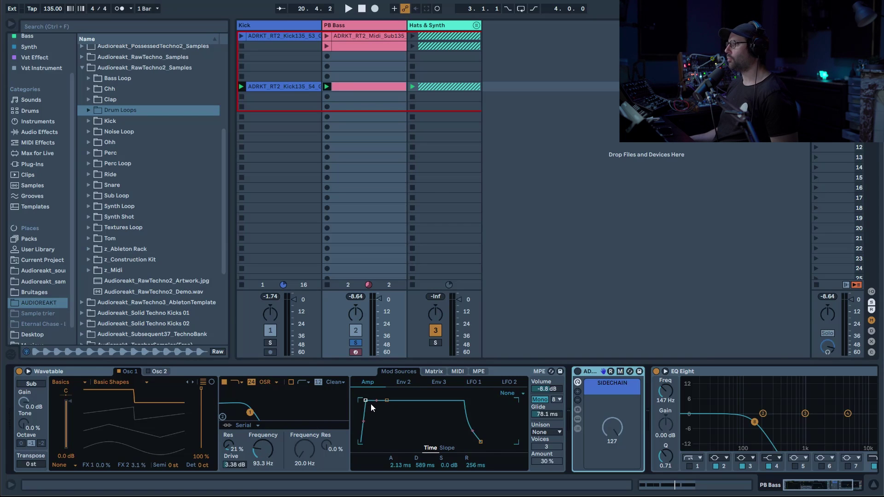
{"action": "key", "text": "space"}
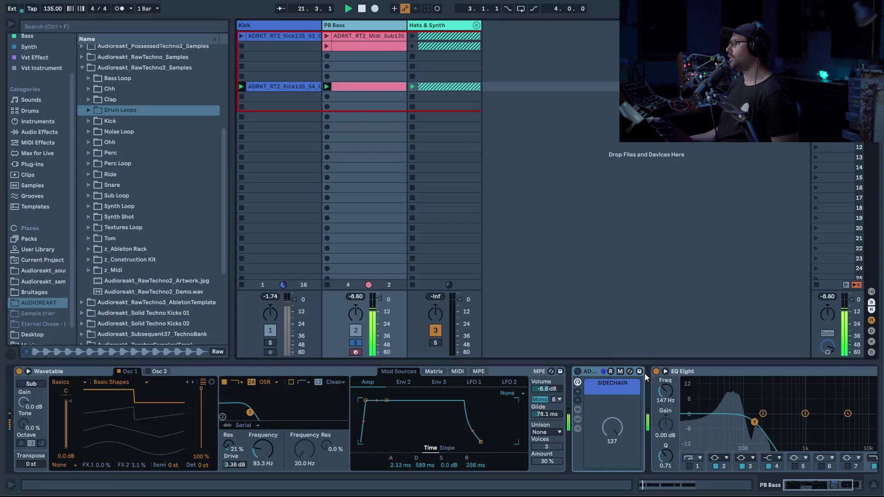
{"action": "scroll", "coordinate": [657, 382], "scroll_direction": "right", "scroll_amount": 5}
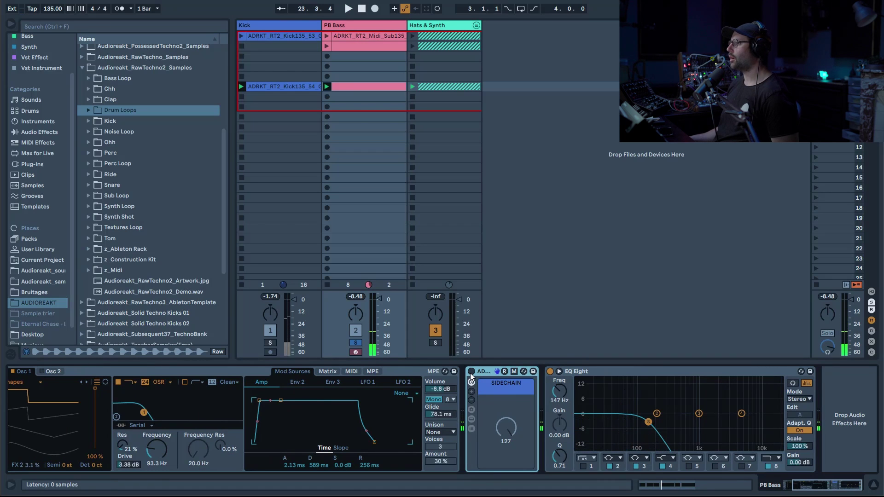
{"action": "left_click", "coordinate": [471, 371]}
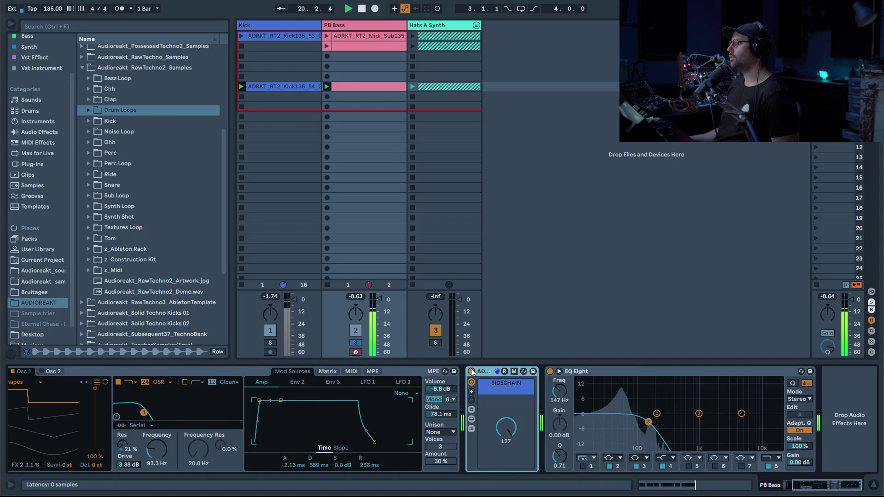
{"action": "key", "text": "ctrl+z"}
{"action": "key", "text": "ctrl+z"}
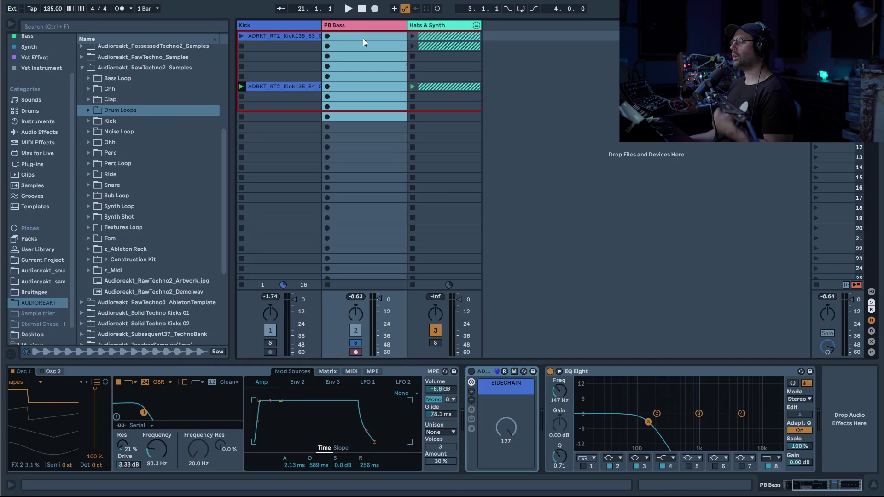
Create a one-beat looped clip in the first PB Bass slot with an A0 note at 1.1.3.
{"action": "double_click", "coordinate": [363, 38]}
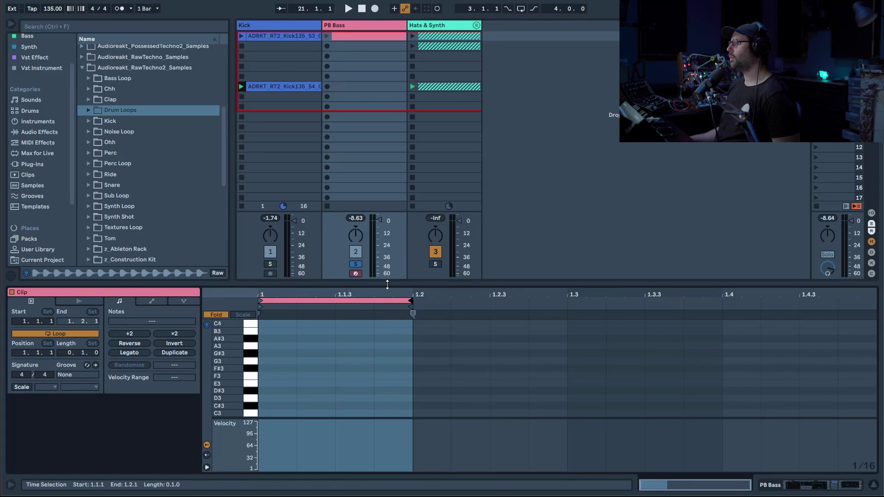
{"action": "right_click", "coordinate": [348, 383]}
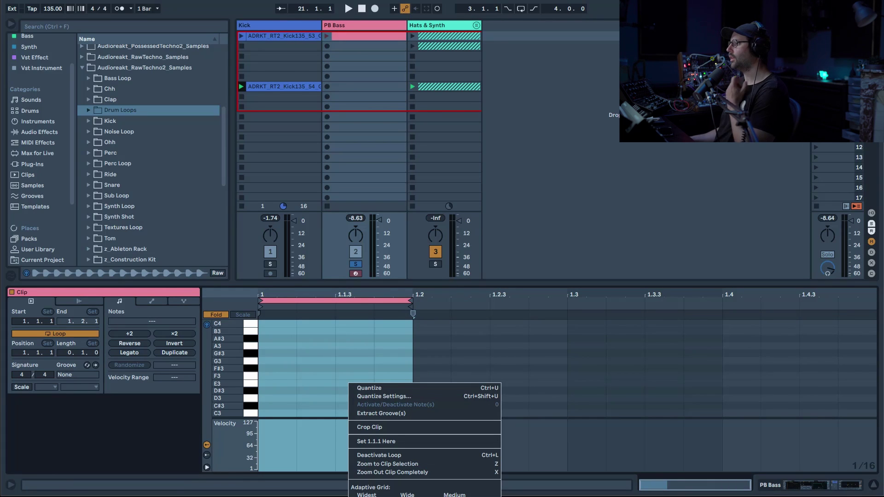
{"action": "left_click", "coordinate": [233, 394]}
{"action": "scroll", "coordinate": [231, 403], "scroll_direction": "down", "scroll_amount": 10}
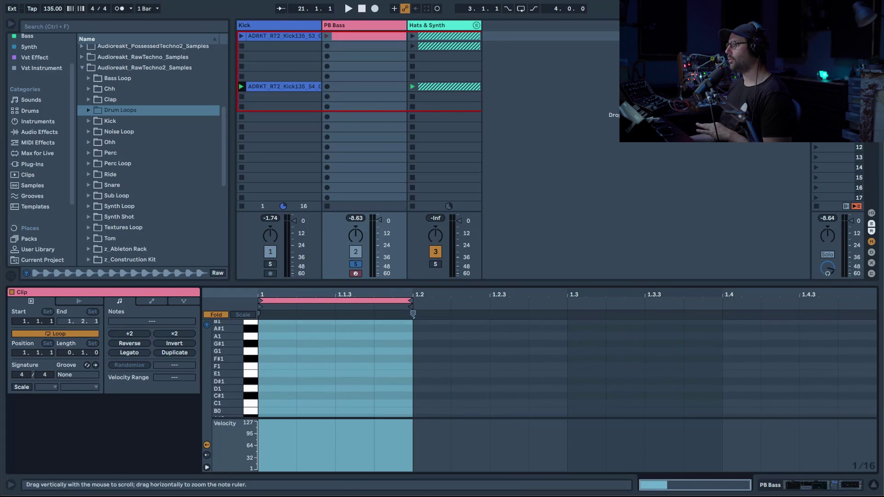
{"action": "double_click", "coordinate": [357, 407]}
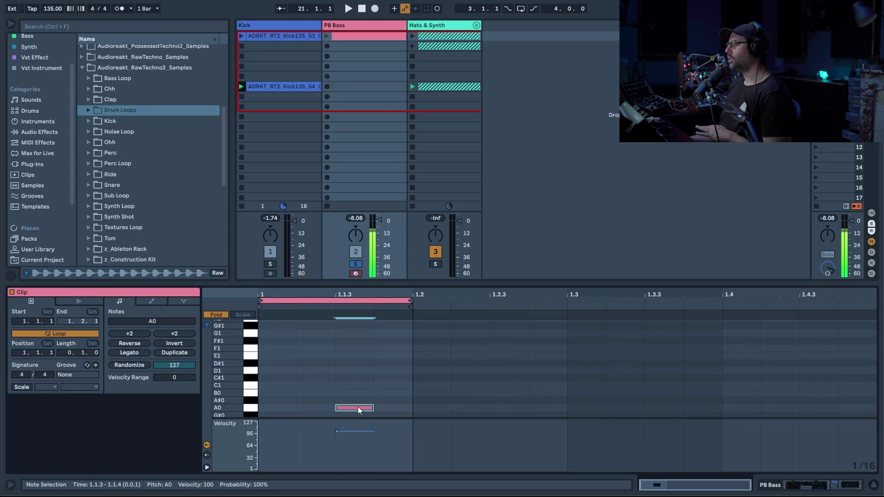
Play the new PB Bass clip and listen to it on its own and together with the kick.
{"action": "left_click", "coordinate": [327, 36]}
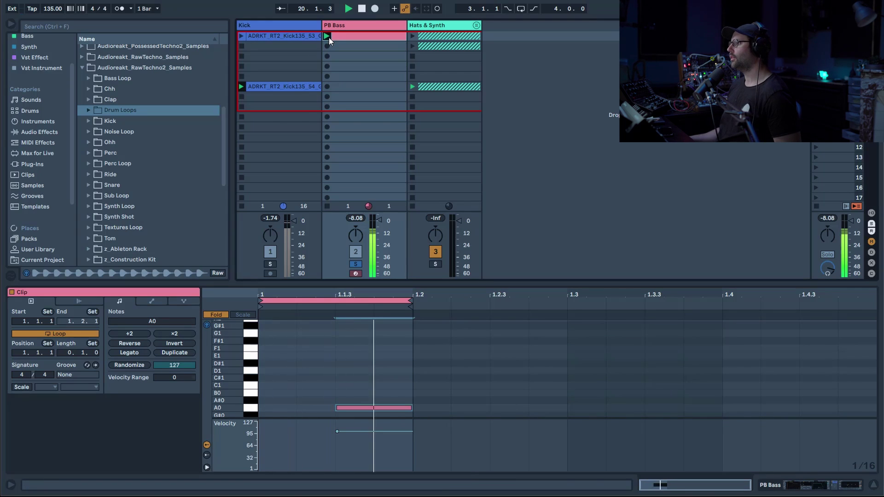
{"action": "left_click", "coordinate": [270, 264], "text": "ctrl"}
{"action": "left_click", "coordinate": [272, 267]}
{"action": "key", "text": "space"}
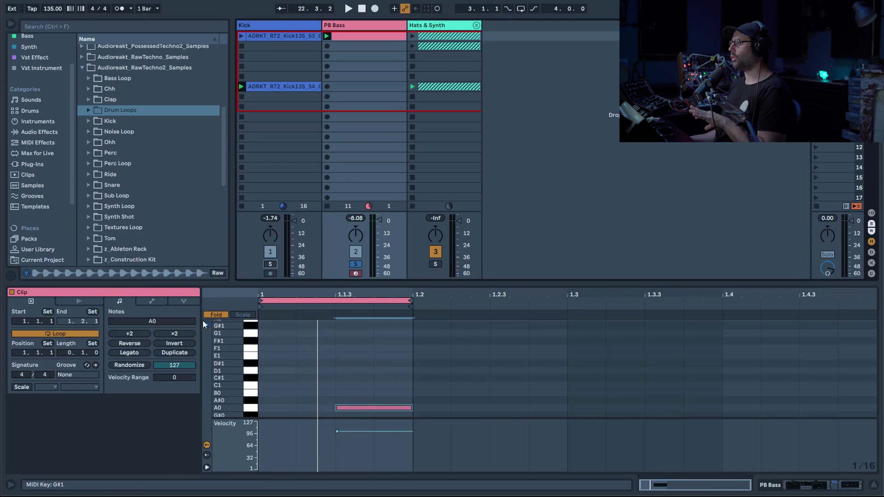
Draw a MIDI Ctrl Pitch Bend envelope rising from 0 at 1.1.3 to 4780 at 1.2, and play the clip.
{"action": "left_click", "coordinate": [152, 302]}
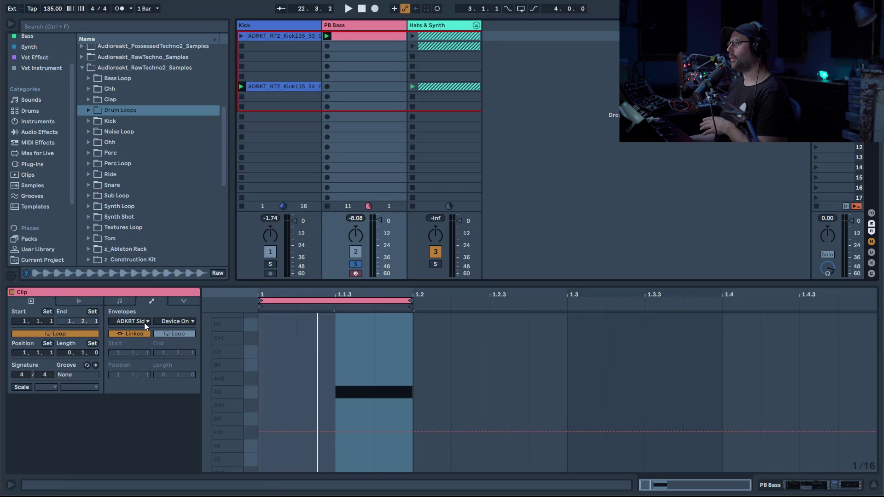
{"action": "left_click", "coordinate": [144, 322]}
{"action": "left_click", "coordinate": [143, 327]}
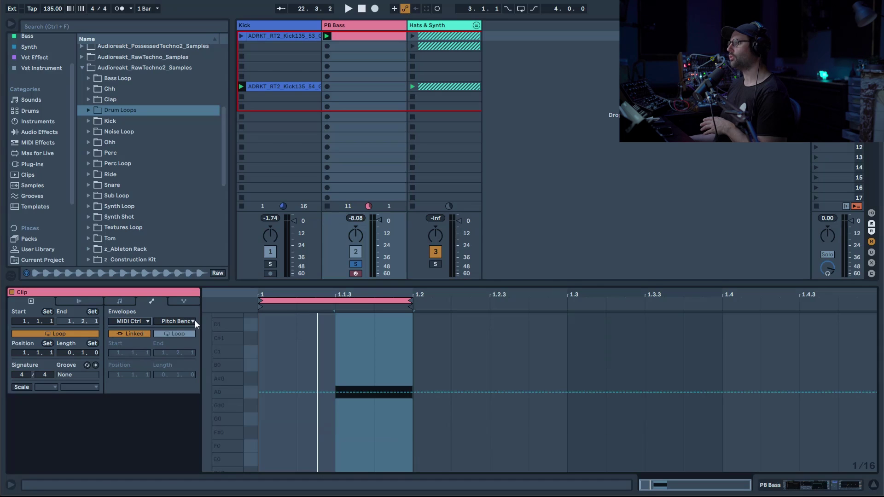
{"action": "left_click", "coordinate": [334, 393]}
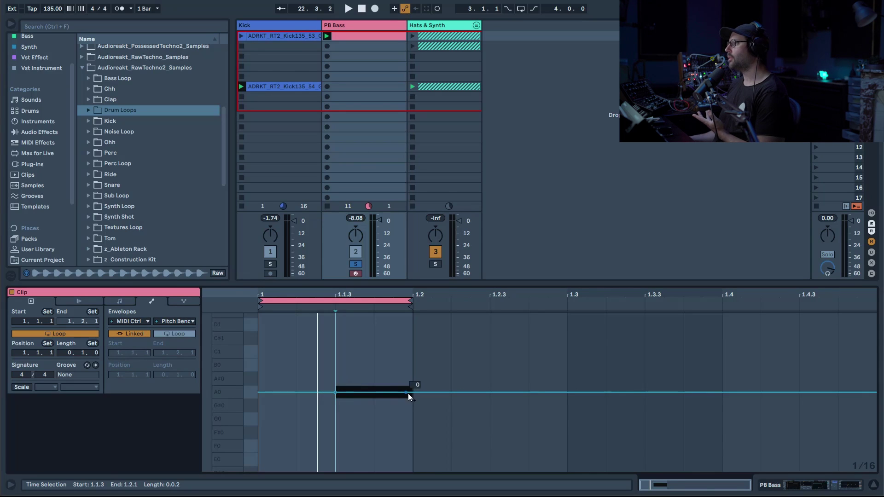
{"action": "left_click_drag", "start_coordinate": [409, 394], "coordinate": [412, 346]}
{"action": "key", "text": "space"}
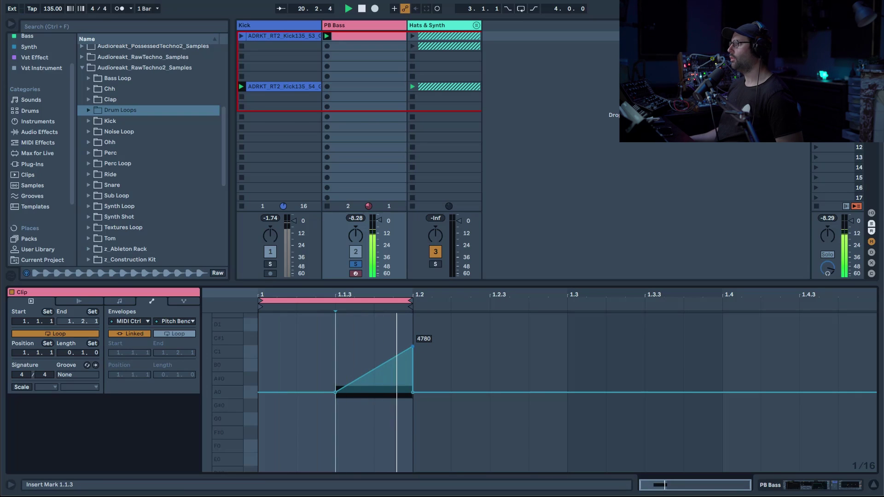
Turn off solo on the PB Bass track and deactivate the Hats & Synth track while listening to the mix.
{"action": "left_click", "coordinate": [357, 264]}
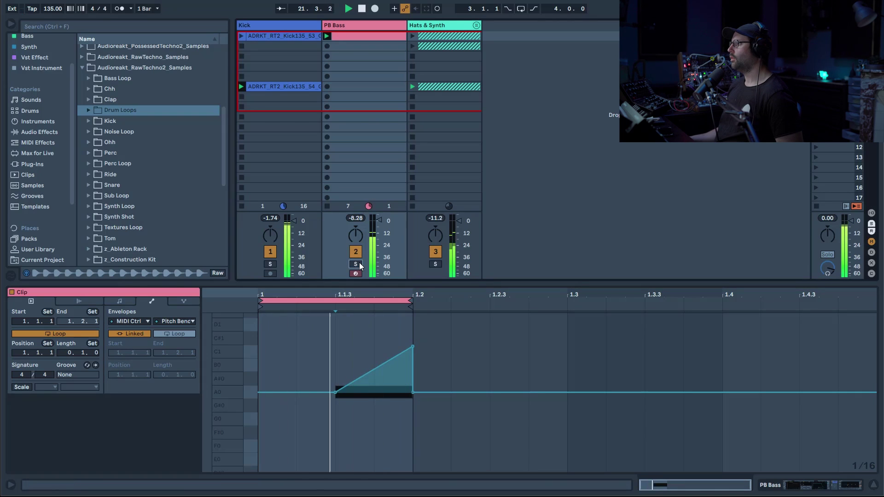
{"action": "left_click", "coordinate": [435, 252]}
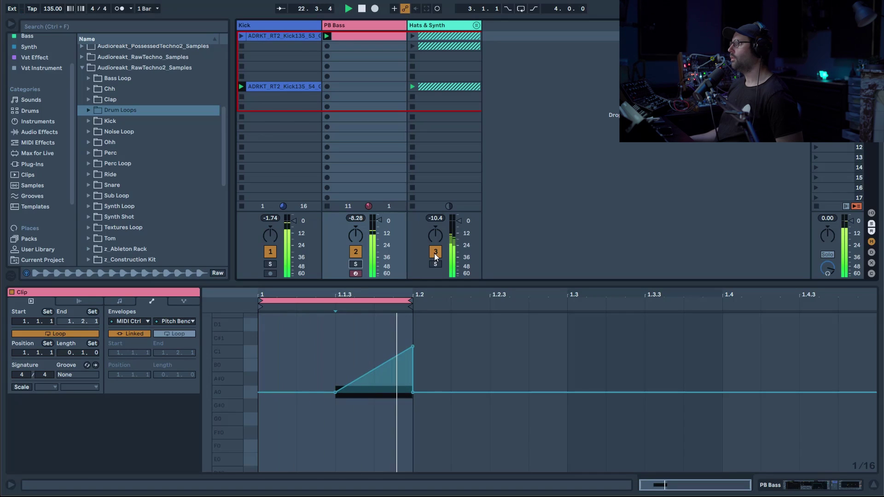
{"action": "key", "text": "space"}
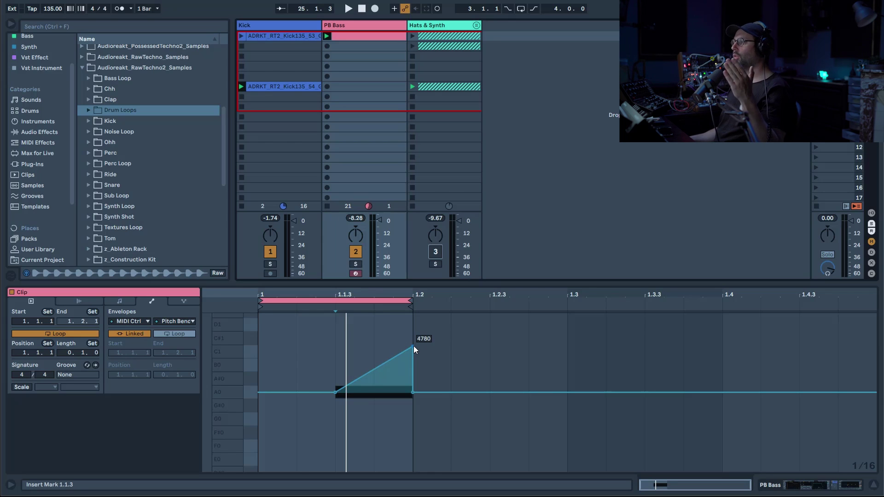
Try pulling the end point of the pitch bend ramp down below zero, and undo that change.
{"action": "left_click_drag", "start_coordinate": [413, 346], "coordinate": [413, 441]}
{"action": "key", "text": "ctrl+z"}
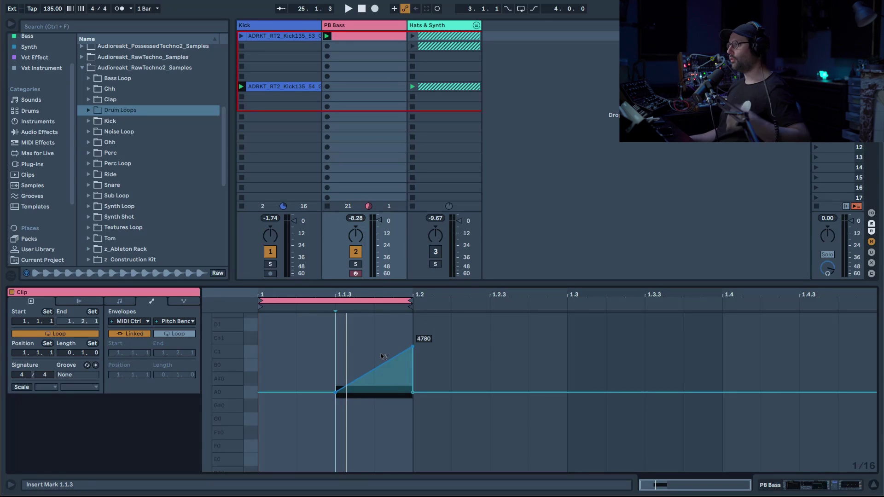
{"action": "mouse_move", "coordinate": [380, 354]}
{"action": "left_mouse_down"}
{"action": "mouse_move", "coordinate": [380, 370]}
{"action": "mouse_move", "coordinate": [380, 336]}
{"action": "mouse_move", "coordinate": [381, 353]}
{"action": "left_mouse_up"}
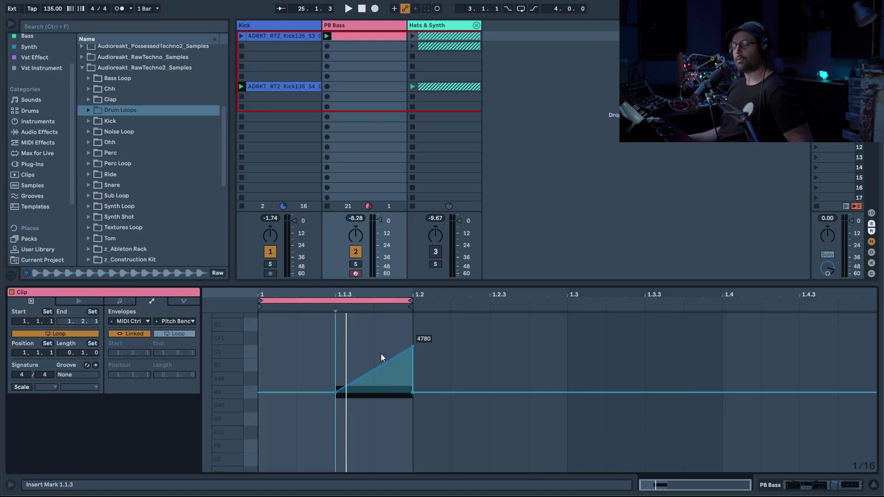
Bend the pitch bend ramp between 1.1.3 and 1.2 into a slow-starting upward curve while playing the clip.
{"action": "key", "text": "space"}
{"action": "mouse_move", "coordinate": [381, 357]}
{"action": "left_mouse_down"}
{"action": "mouse_move", "coordinate": [381, 338]}
{"action": "mouse_move", "coordinate": [381, 371]}
{"action": "left_mouse_up"}
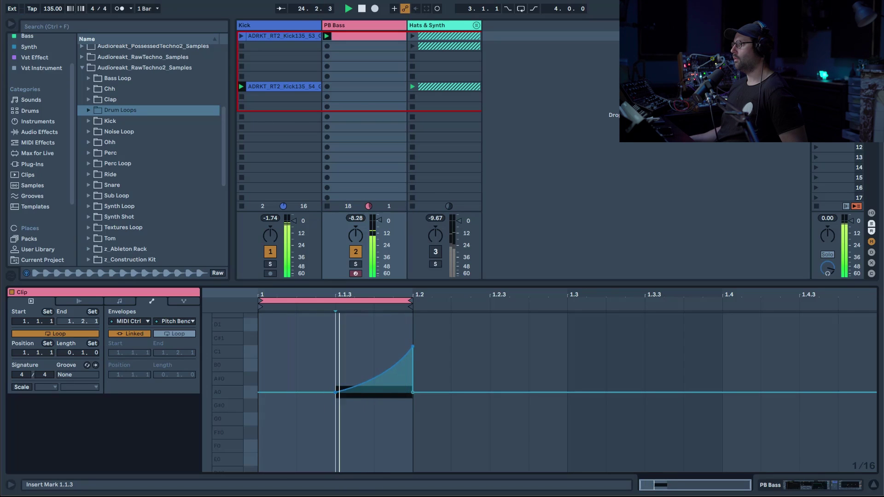
{"action": "key", "text": "space"}
{"action": "mouse_move", "coordinate": [412, 346]}
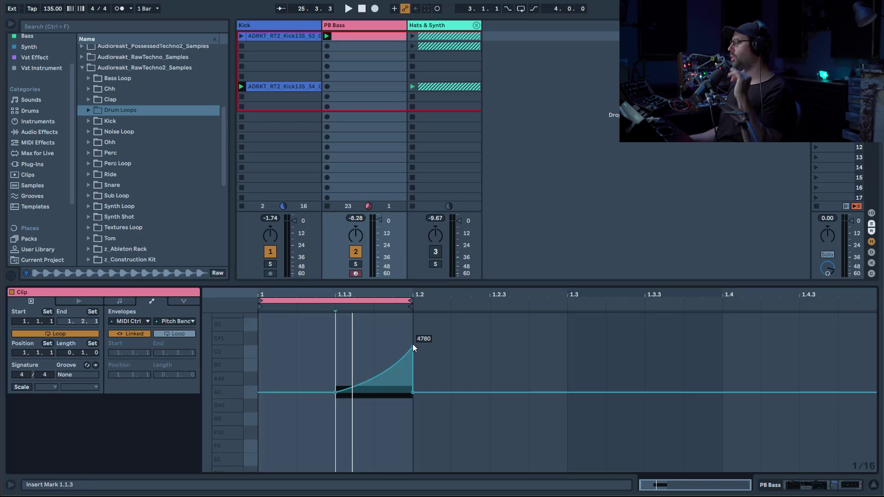
Shape the A0 note's pitch expression to hold at 0 st and curve up to +7.07 st at its end, then play it.
{"action": "left_click", "coordinate": [192, 303]}
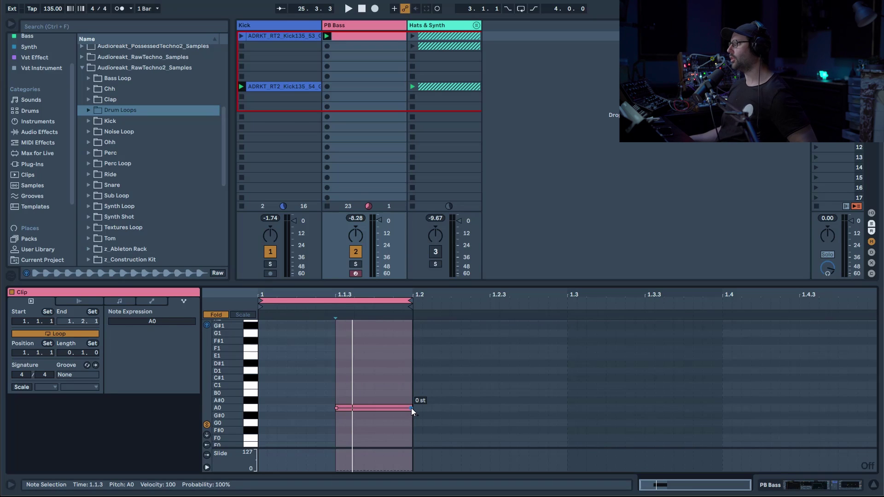
{"action": "mouse_move", "coordinate": [411, 408]}
{"action": "left_mouse_down"}
{"action": "mouse_move", "coordinate": [411, 343]}
{"action": "mouse_move", "coordinate": [413, 356]}
{"action": "left_mouse_up"}
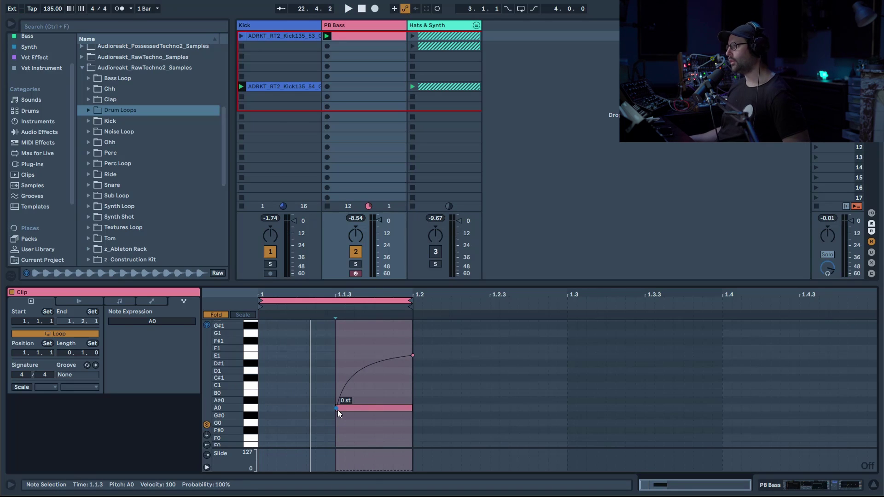
{"action": "left_click_drag", "start_coordinate": [350, 379], "coordinate": [378, 408]}
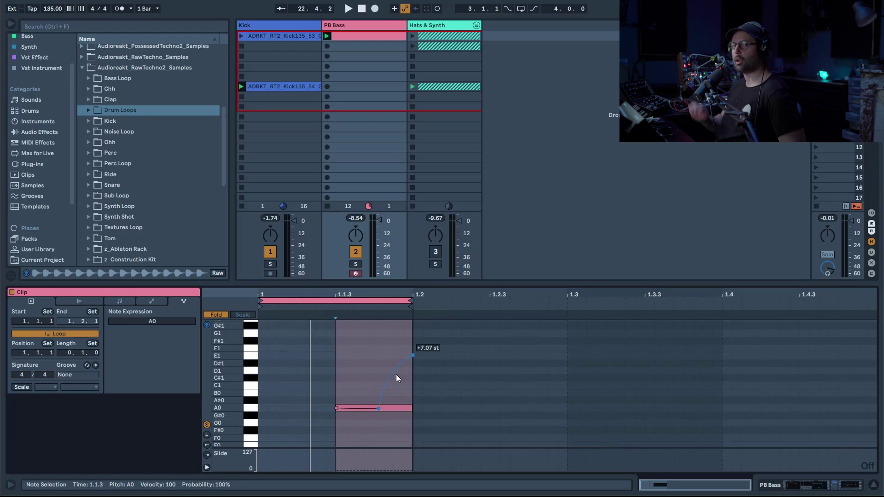
{"action": "key", "text": "space"}
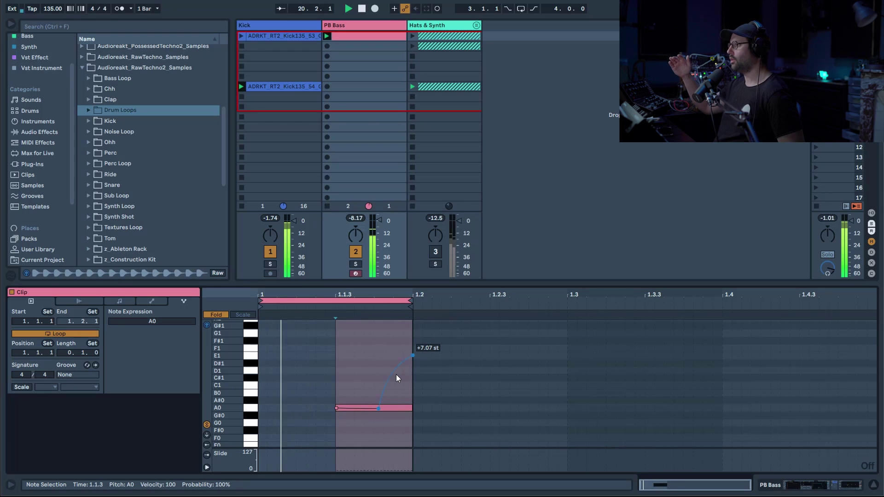
Replace the first PB Bass clip with a new empty clip whose loop is one beat long, ending at 1.2.1.
{"action": "left_click", "coordinate": [372, 36]}
{"action": "key", "text": "Delete"}
{"action": "key", "text": "space"}
{"action": "double_click", "coordinate": [372, 36]}
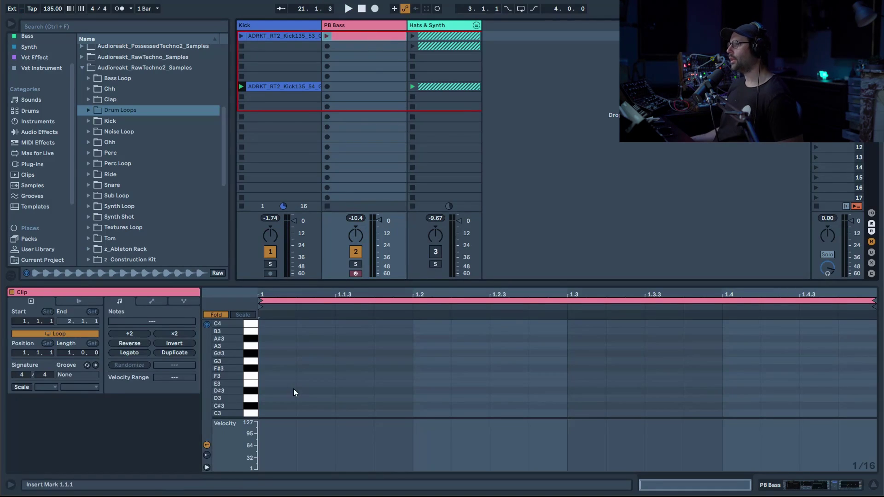
{"action": "scroll", "coordinate": [242, 400], "scroll_direction": "down", "scroll_amount": 5}
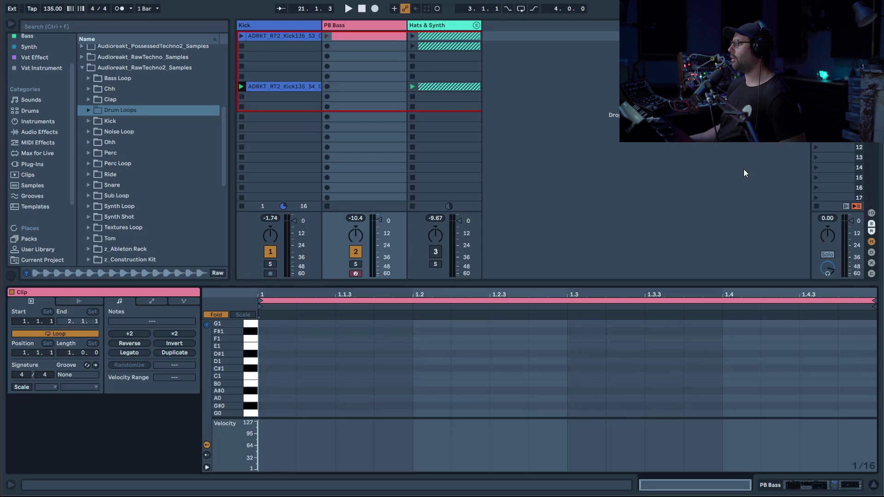
{"action": "left_click_drag", "start_coordinate": [767, 309], "coordinate": [411, 311]}
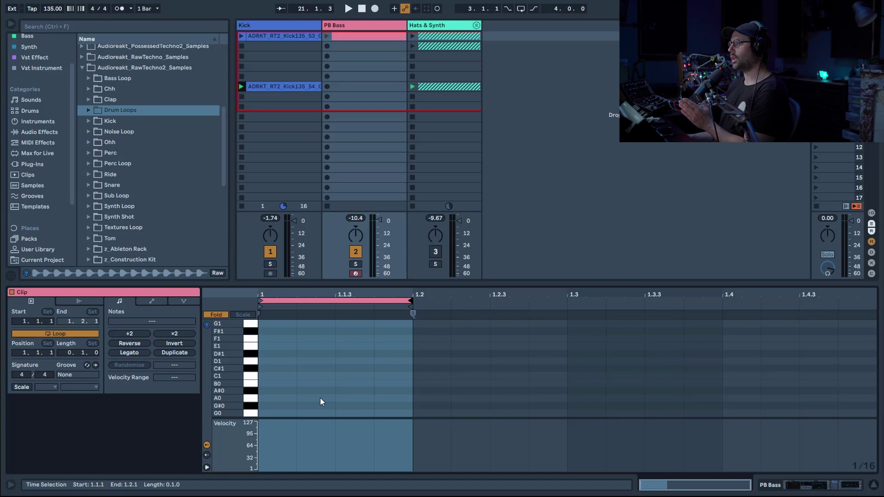
{"action": "key", "text": "z"}
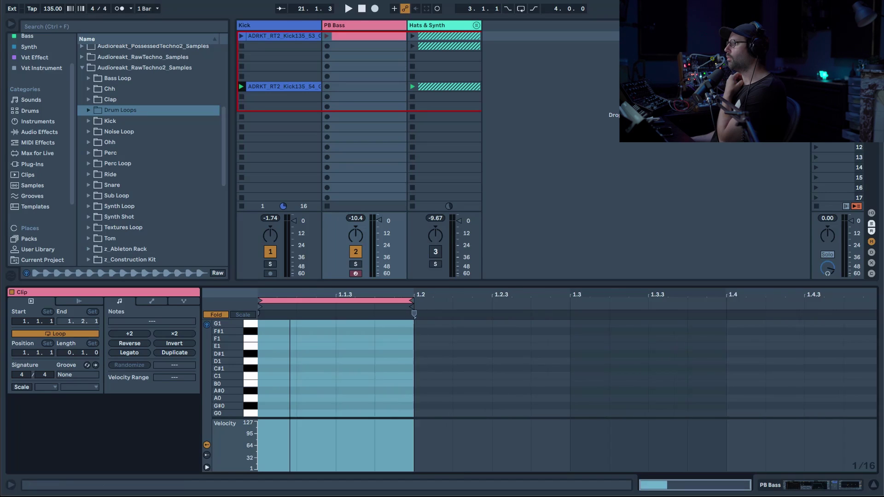
Add two consecutive sixteenth A0 notes to the clip, at 1.1.2 and 1.1.3.
{"action": "left_click", "coordinate": [339, 394]}
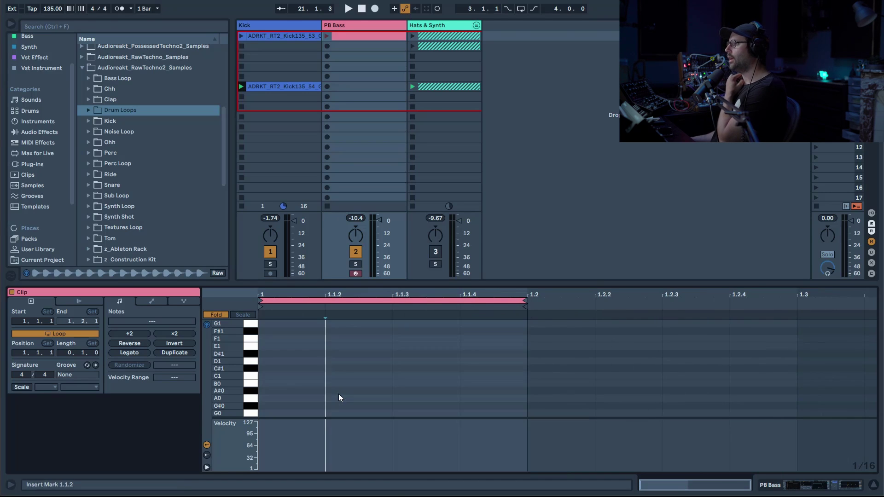
{"action": "double_click", "coordinate": [339, 397]}
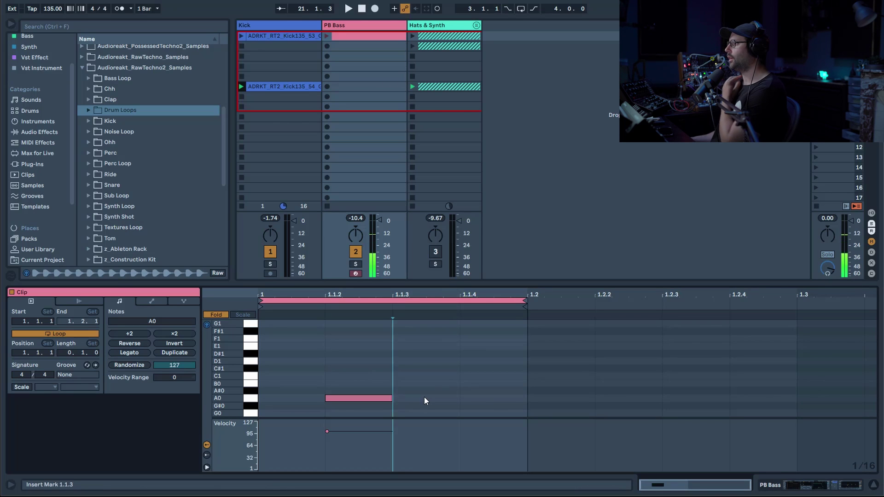
{"action": "double_click", "coordinate": [423, 396]}
Audition the clip with PB Bass soloed and in the mix, and lengthen the second A0 note to end at 1.2.
{"action": "key", "text": "space"}
{"action": "left_click", "coordinate": [355, 263]}
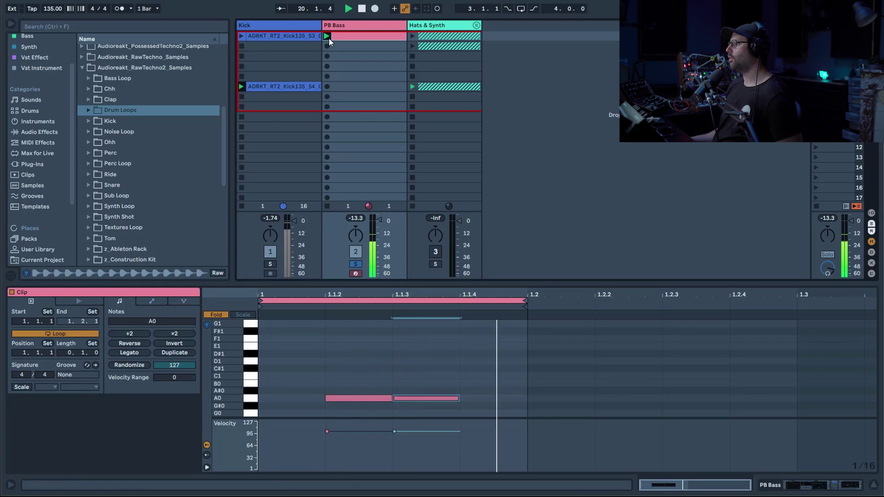
{"action": "left_click", "coordinate": [357, 264]}
{"action": "left_click", "coordinate": [357, 264]}
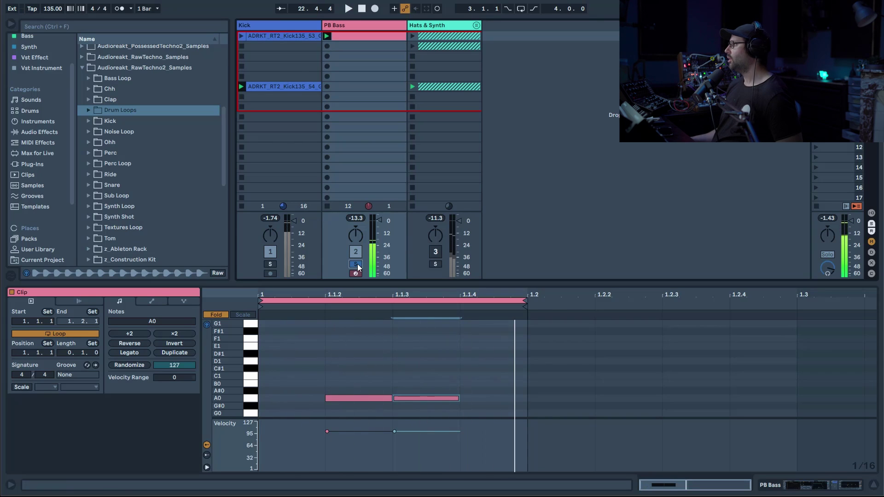
{"action": "left_click_drag", "start_coordinate": [460, 399], "coordinate": [524, 401]}
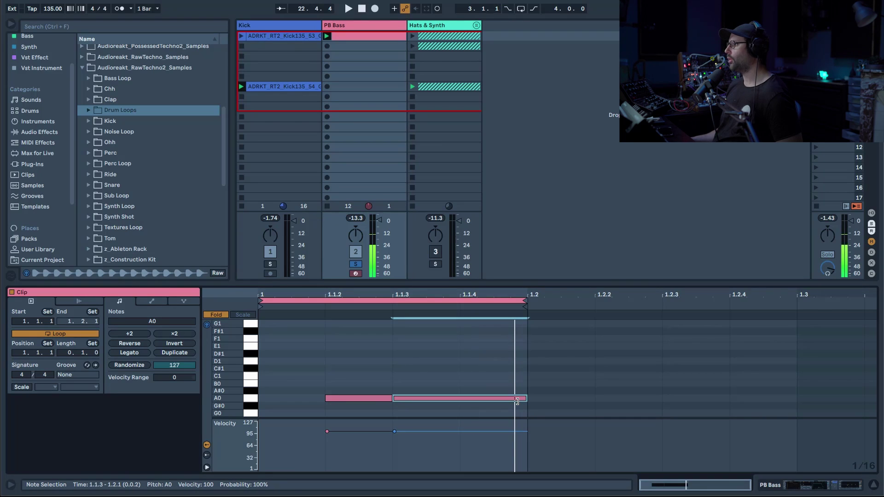
Shorten the first A0 note to about three quarters of a sixteenth and hear PB Bass back in the mix.
{"action": "left_click", "coordinate": [390, 398]}
{"action": "left_click_drag", "start_coordinate": [390, 398], "coordinate": [374, 398]}
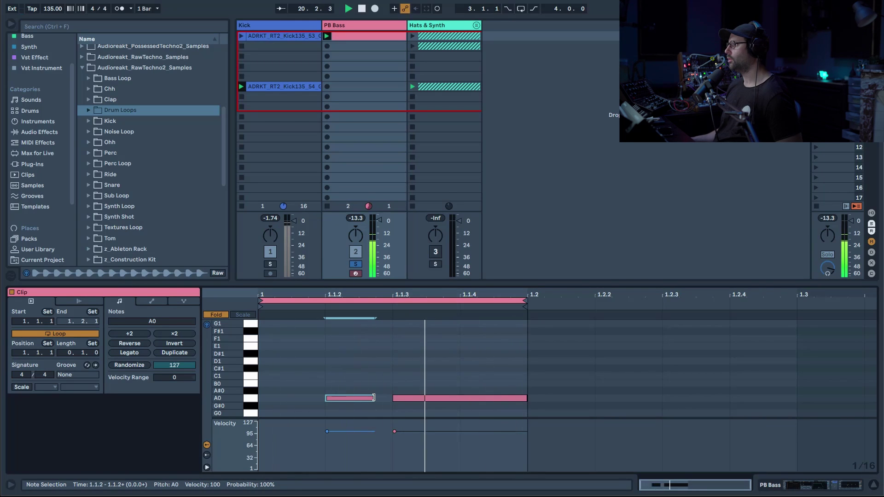
{"action": "left_click", "coordinate": [353, 265]}
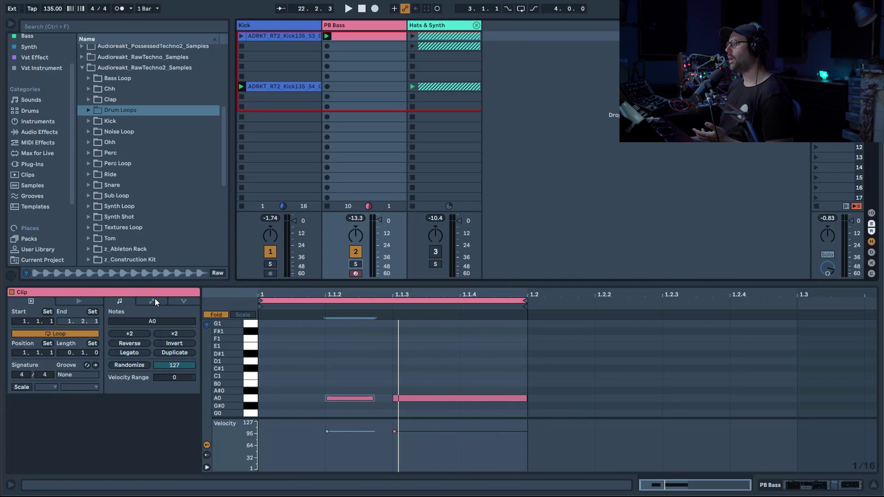
Give the second A0 note a pitch bend envelope falling from 5188 at 1.1.3 to 0 at 1.2, and play it soloed.
{"action": "left_click", "coordinate": [220, 313]}
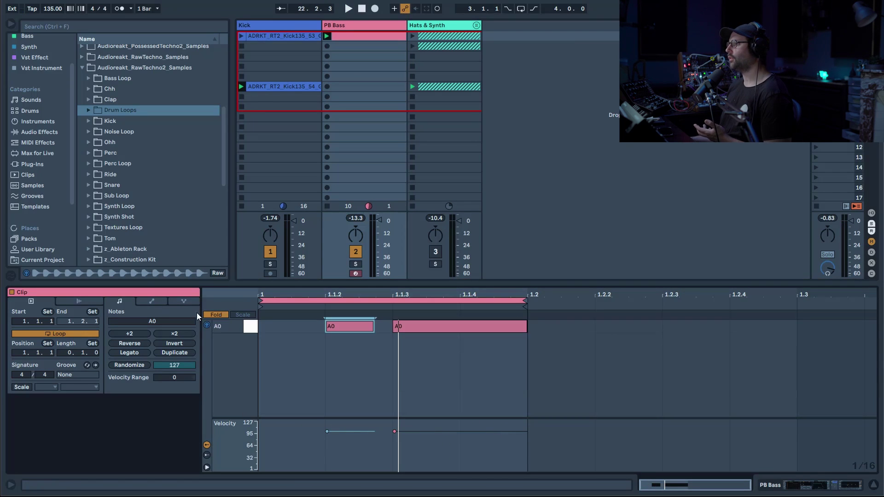
{"action": "left_click", "coordinate": [141, 302]}
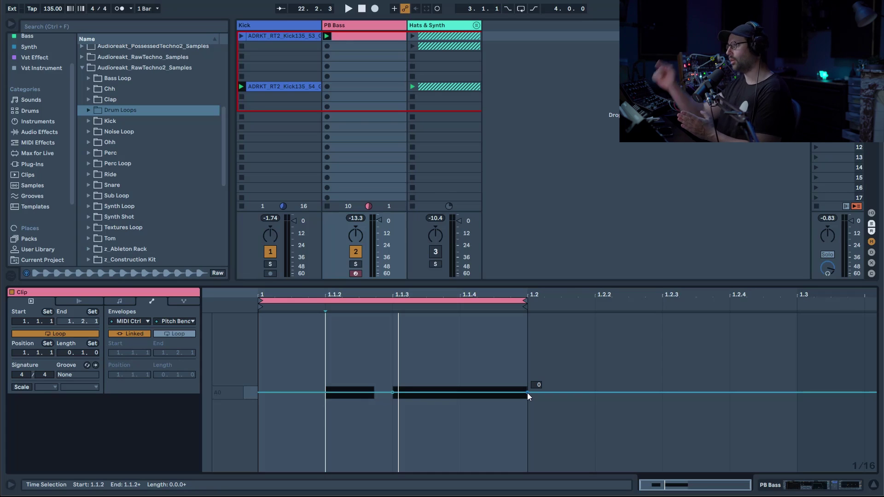
{"action": "left_click_drag", "start_coordinate": [393, 392], "coordinate": [392, 342]}
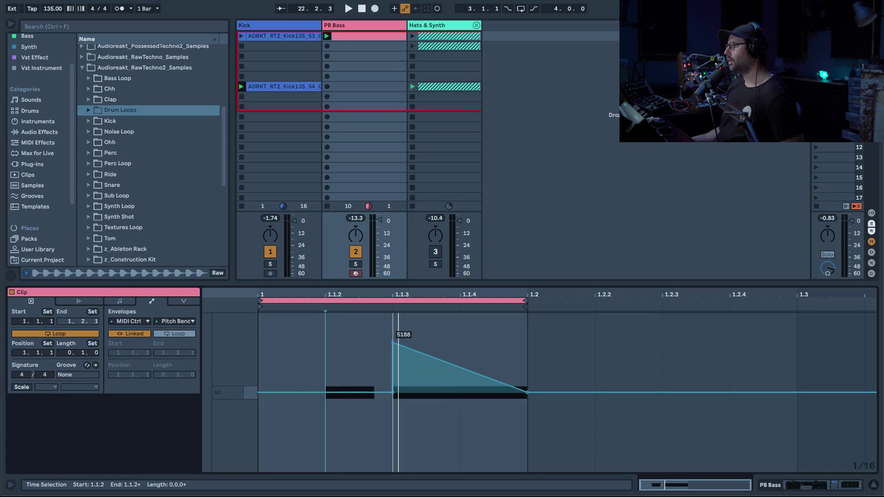
{"action": "key", "text": "space"}
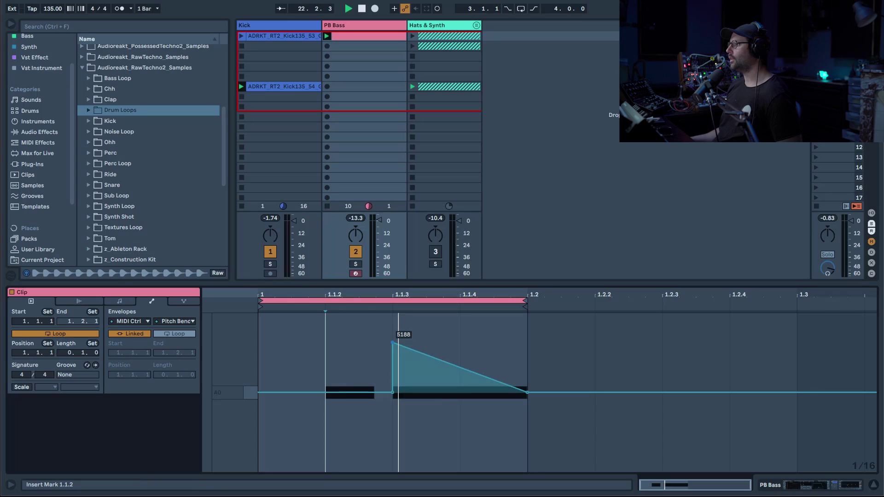
{"action": "left_click", "coordinate": [357, 266]}
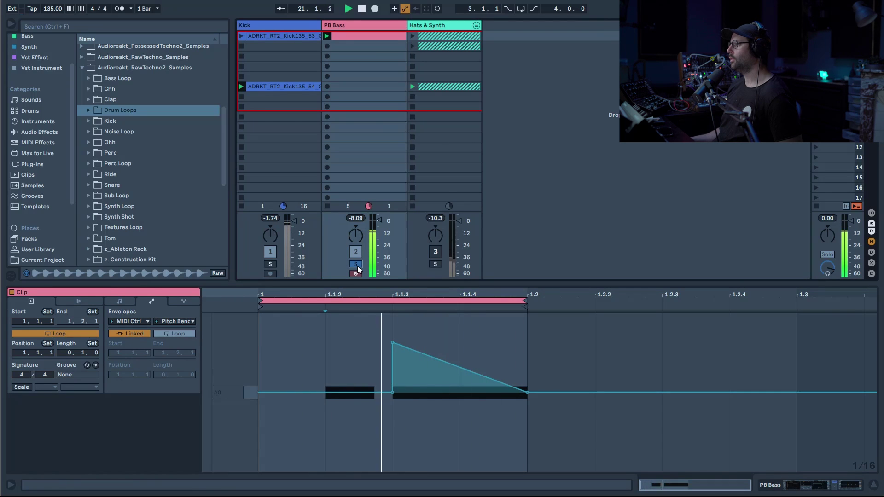
{"action": "key", "text": "space"}
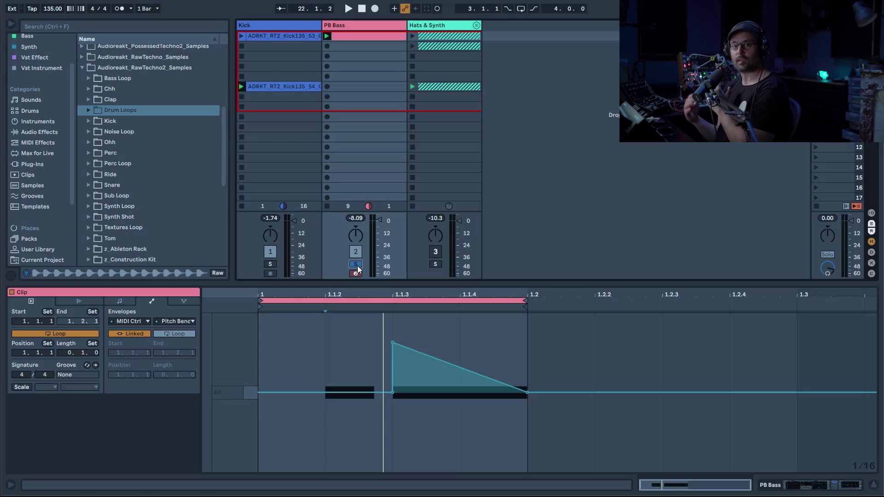
Add a pitch bend falling from 5480 at 1.1.2 to 0 at the first note's end, and audition it in the mix.
{"action": "left_click", "coordinate": [370, 395]}
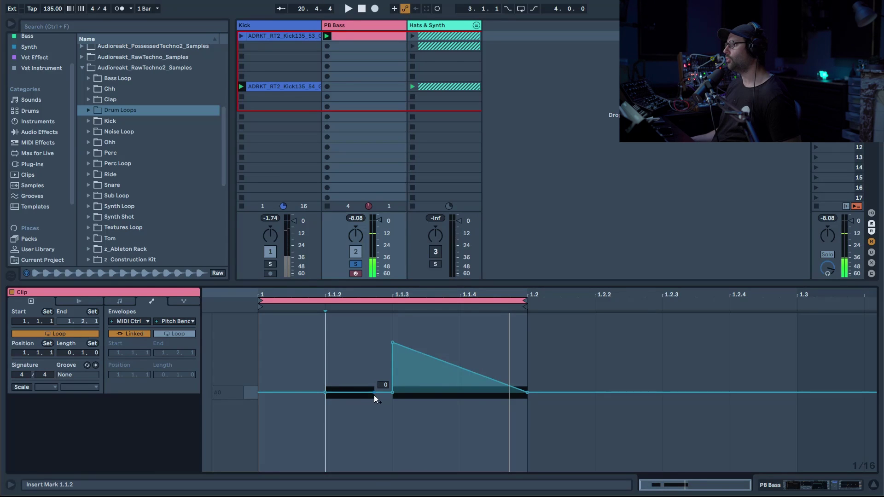
{"action": "mouse_move", "coordinate": [363, 392]}
{"action": "left_mouse_down"}
{"action": "mouse_move", "coordinate": [354, 352]}
{"action": "mouse_move", "coordinate": [325, 317]}
{"action": "mouse_move", "coordinate": [325, 356]}
{"action": "mouse_move", "coordinate": [325, 340]}
{"action": "left_mouse_up"}
{"action": "key", "text": "space"}
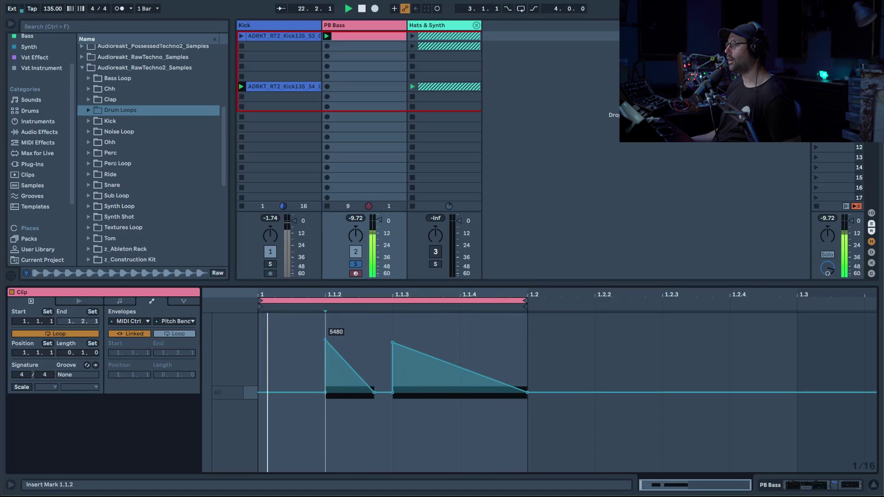
{"action": "left_click", "coordinate": [358, 264]}
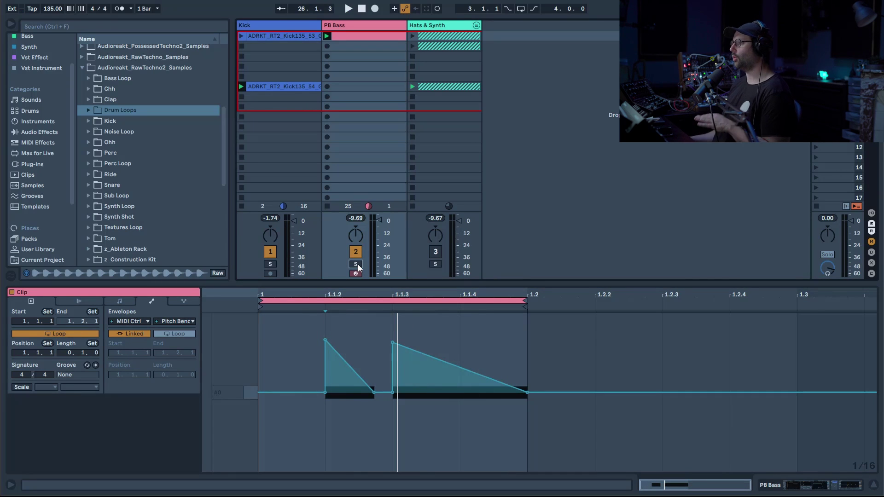
Duplicate the clip's loop with its notes to two beats and return to the pitch bend envelope.
{"action": "left_click", "coordinate": [119, 301]}
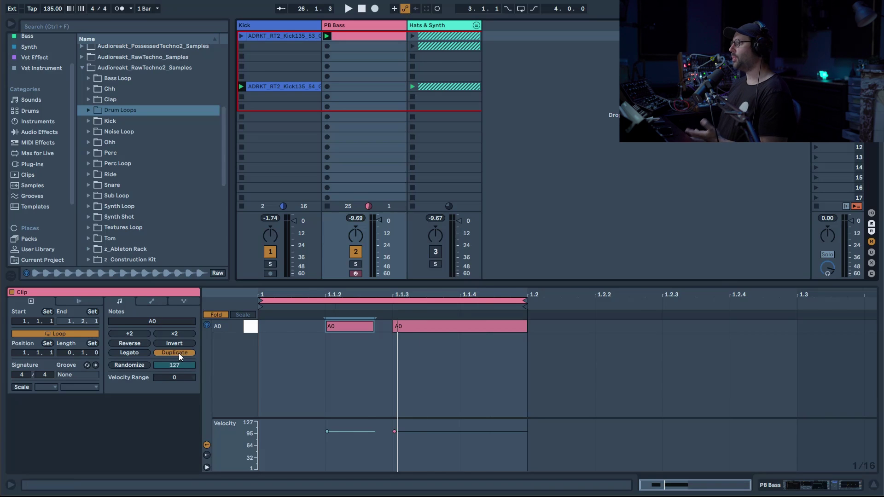
{"action": "left_click", "coordinate": [178, 352]}
{"action": "left_click", "coordinate": [152, 301]}
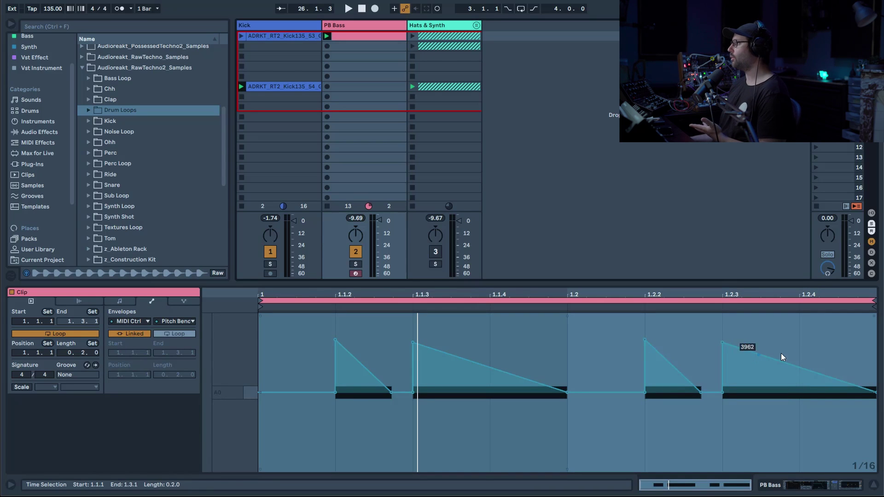
{"action": "left_click", "coordinate": [745, 420]}
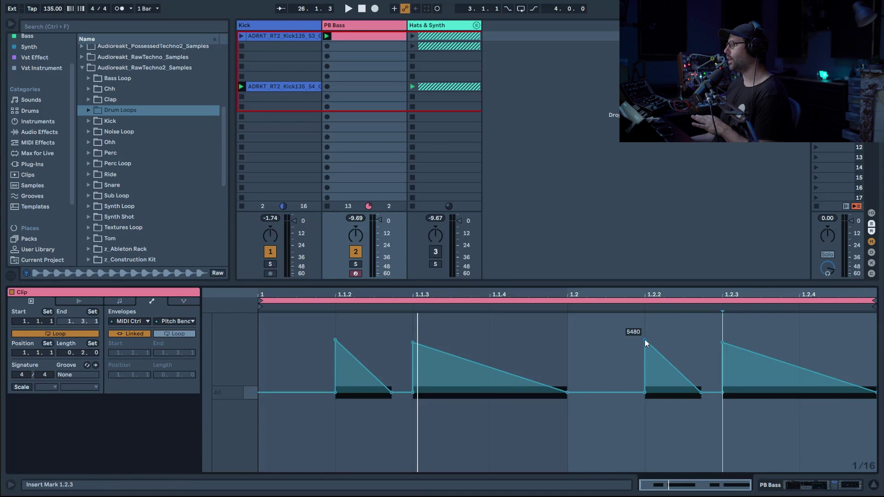
Raise the pitch bend peak at 1.2.2 almost to the maximum and move the peak at 1.2.3 to 1.2.4.
{"action": "left_click_drag", "start_coordinate": [644, 338], "coordinate": [645, 317]}
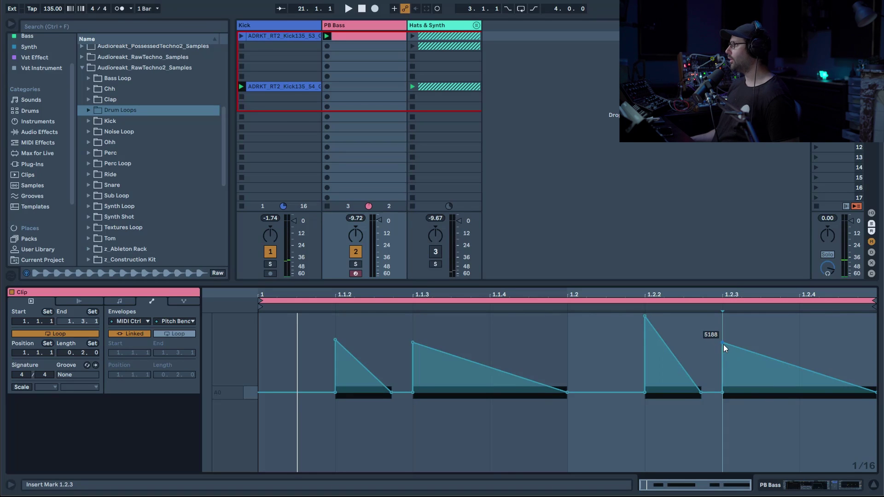
{"action": "left_click_drag", "start_coordinate": [722, 343], "coordinate": [799, 343]}
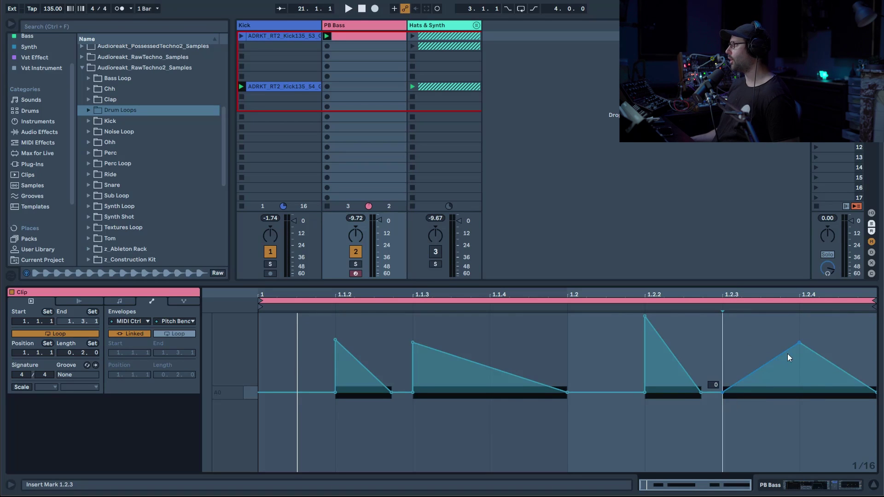
Use a 1/32 grid to place the last pitch bend peak halfway between 1.2.4 and the clip's end, at 5713.
{"action": "right_click", "coordinate": [825, 364]}
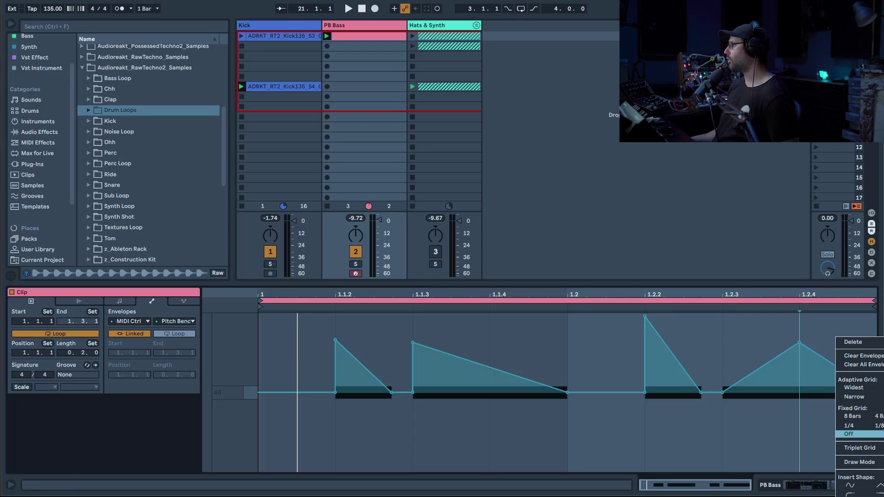
{"action": "left_click", "coordinate": [803, 338]}
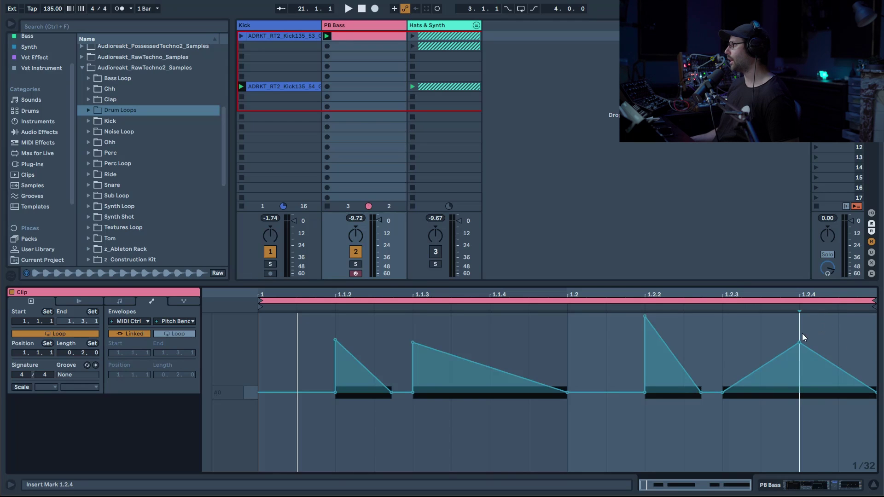
{"action": "left_click_drag", "start_coordinate": [803, 337], "coordinate": [842, 338]}
{"action": "key", "text": "space"}
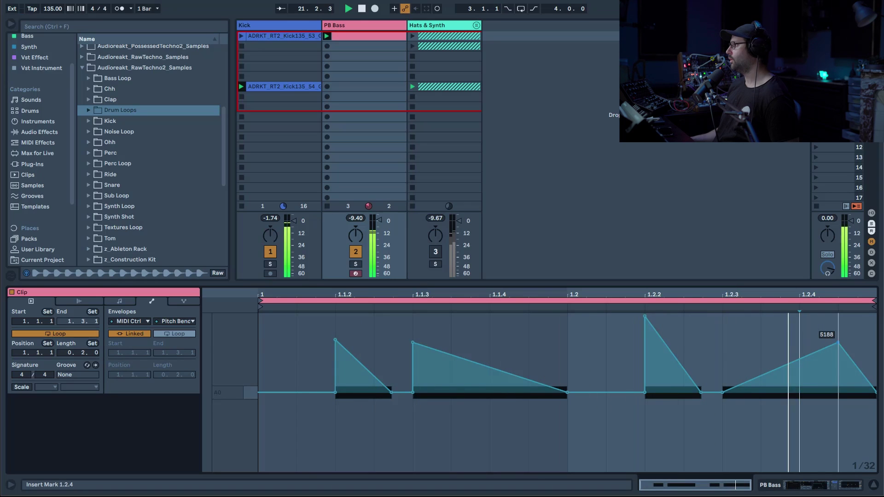
{"action": "key", "text": "ctrl+z"}
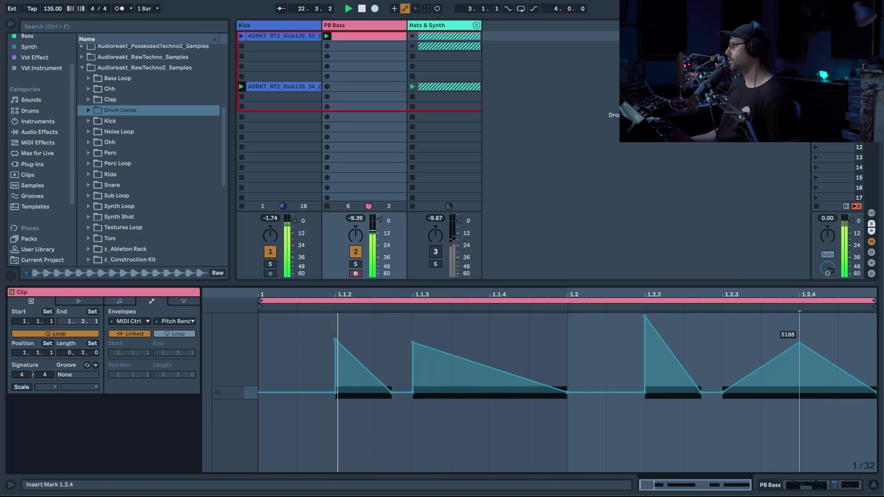
{"action": "mouse_move", "coordinate": [798, 341]}
{"action": "left_mouse_down"}
{"action": "mouse_move", "coordinate": [760, 341]}
{"action": "mouse_move", "coordinate": [799, 332]}
{"action": "left_mouse_up"}
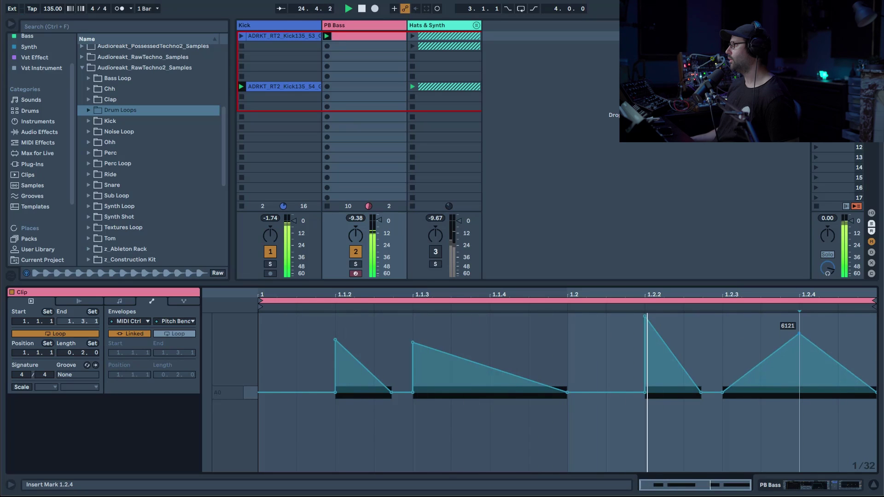
{"action": "left_click_drag", "start_coordinate": [798, 332], "coordinate": [838, 337]}
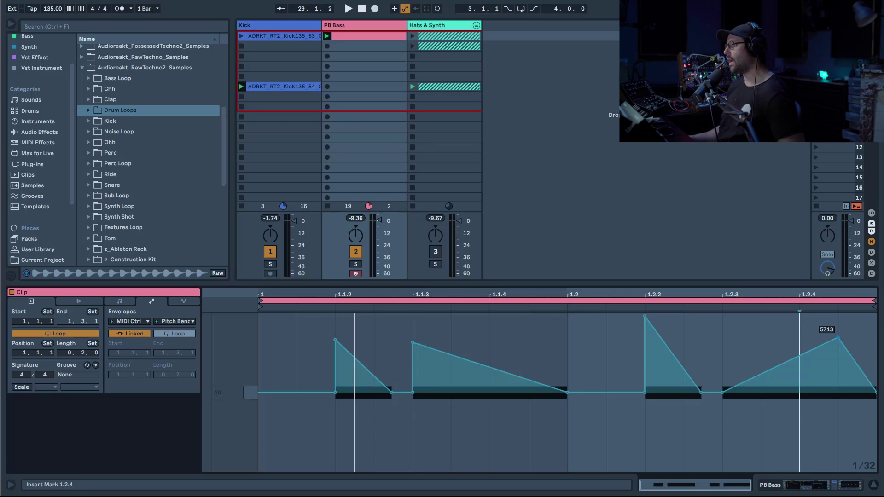
Bend the last envelope's rising segment into an upward curve and play the loop with Hats & Synth switched on.
{"action": "left_click_drag", "start_coordinate": [810, 348], "coordinate": [810, 361]}
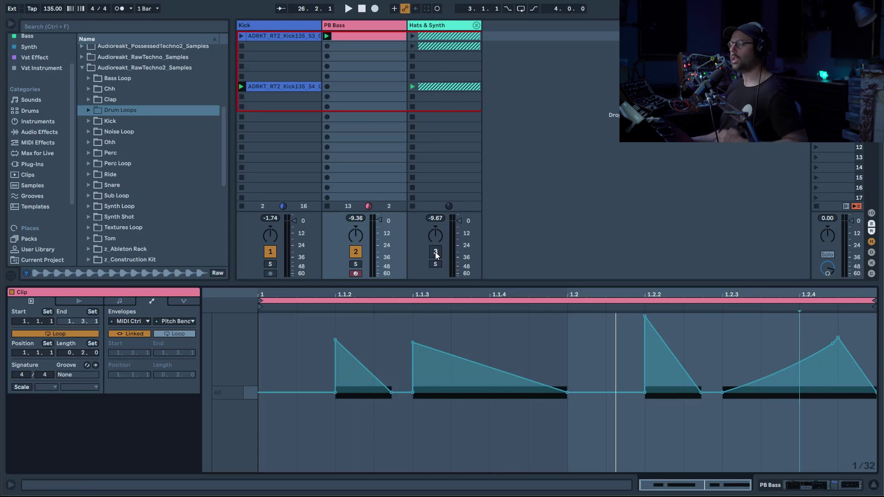
{"action": "key", "text": "space"}
{"action": "left_click", "coordinate": [435, 252]}
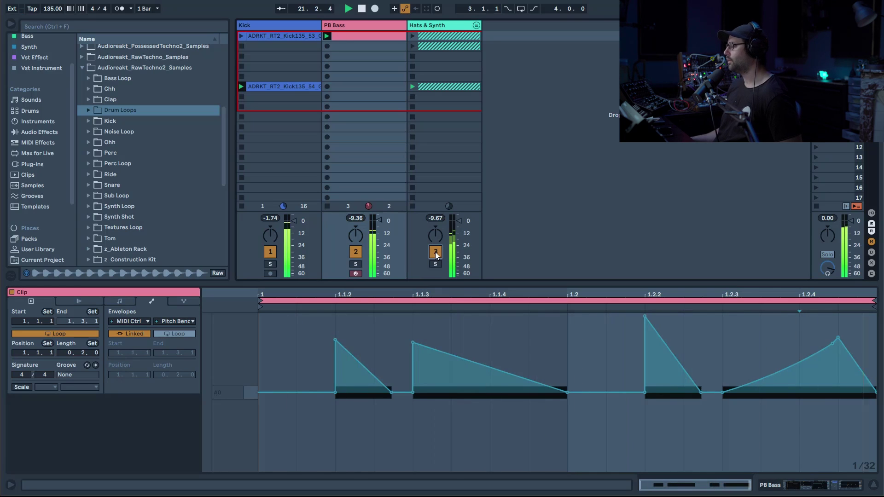
Lower the velocity of the short note at 1.1.2 to 71 and slightly less for the one at 1.2.2.
{"action": "left_click", "coordinate": [120, 301]}
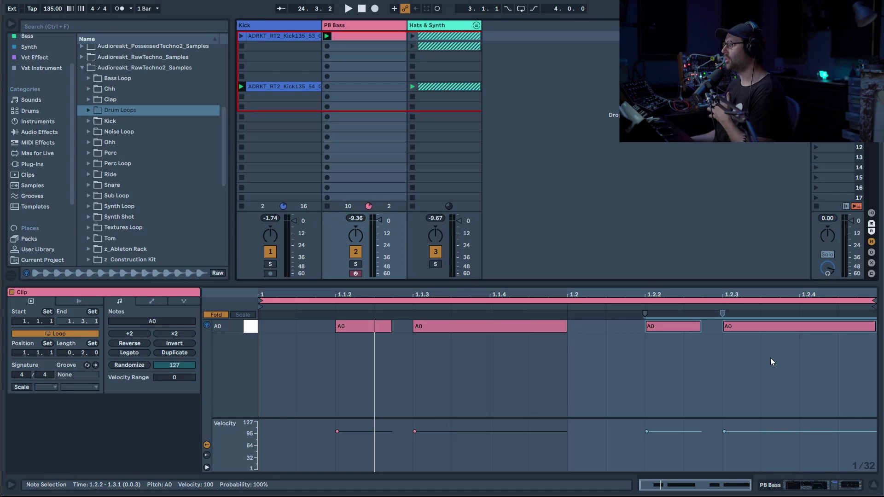
{"action": "left_click_drag", "start_coordinate": [360, 432], "coordinate": [359, 443]}
{"action": "left_click_drag", "start_coordinate": [659, 431], "coordinate": [658, 438]}
Shift the two short A0 notes slightly before the grid and the two long notes slightly after it.
{"action": "left_click_drag", "start_coordinate": [357, 333], "coordinate": [353, 332]}
{"action": "left_click_drag", "start_coordinate": [434, 328], "coordinate": [440, 333]}
{"action": "left_click_drag", "start_coordinate": [673, 331], "coordinate": [667, 333]}
{"action": "left_click_drag", "start_coordinate": [726, 332], "coordinate": [730, 335]}
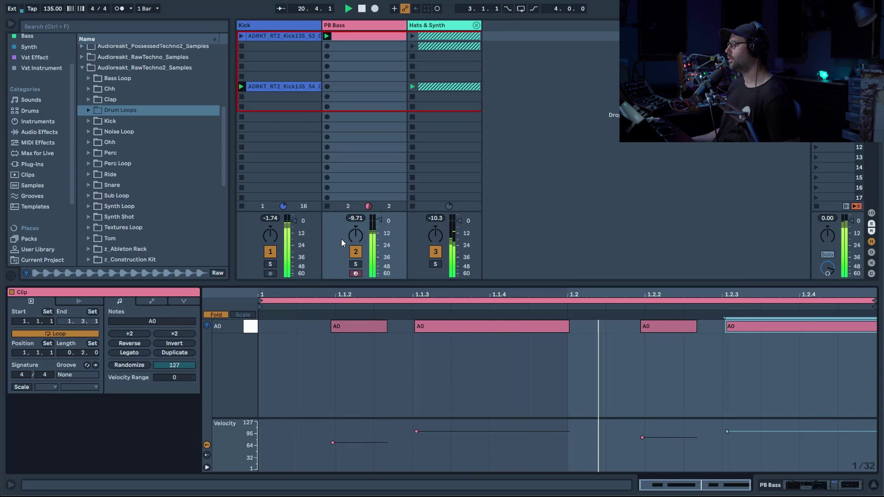
Nudge the first short A0 note marginally later while the loop plays.
{"action": "left_click", "coordinate": [339, 327]}
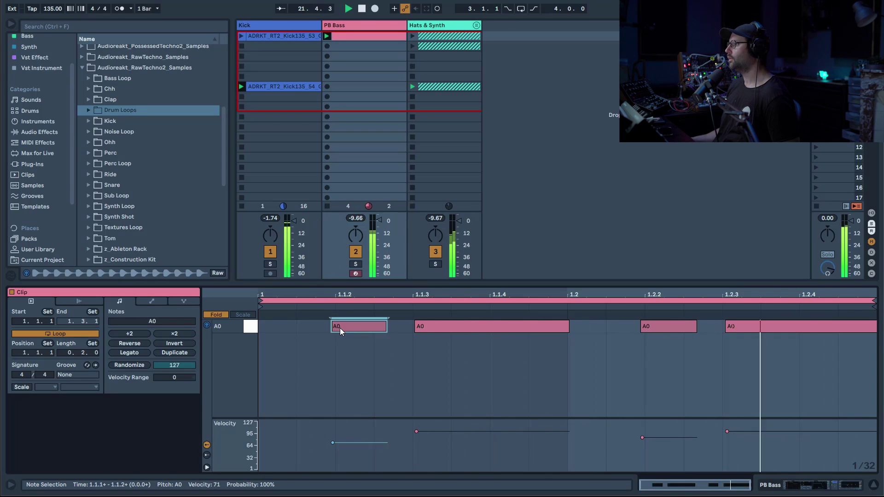
{"action": "key", "text": "alt+Right"}
{"action": "key", "text": "alt+Right"}
{"action": "key", "text": "space"}
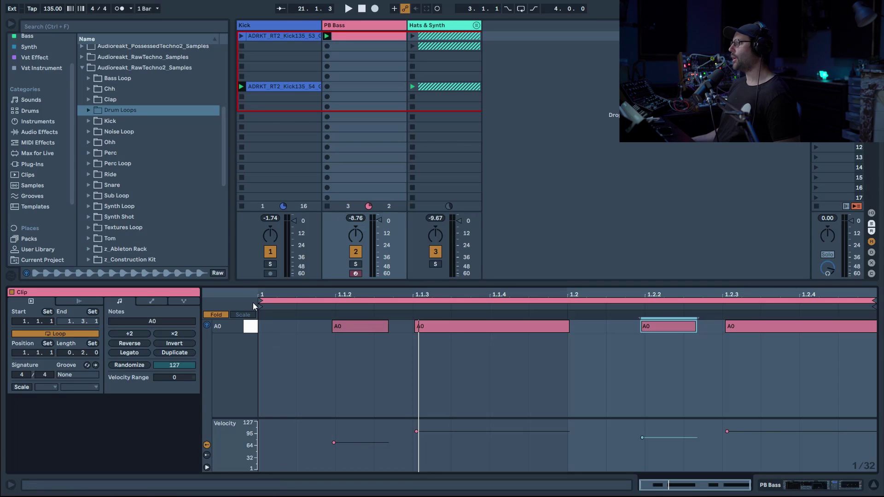
Try the clip's start marker near 1.1.2 and at 1.1.4, playing the loop with and without Hats & Synth.
{"action": "left_click_drag", "start_coordinate": [261, 306], "coordinate": [334, 306]}
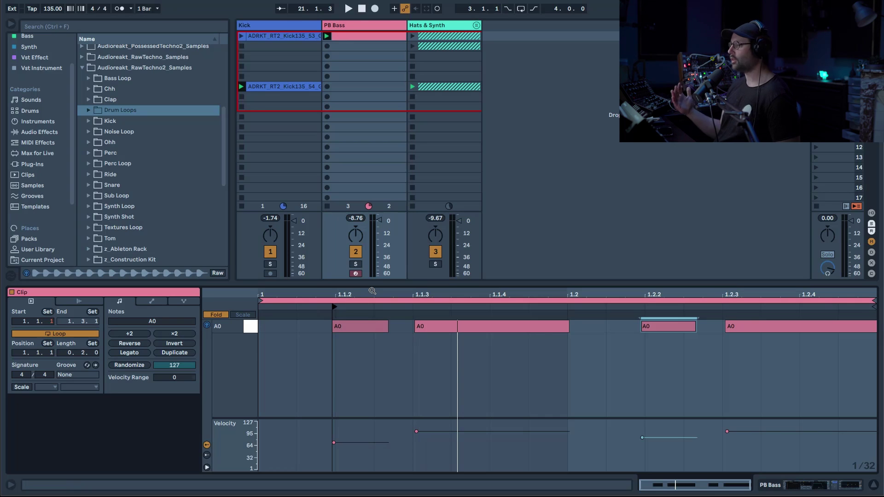
{"action": "key", "text": "space"}
{"action": "mouse_move", "coordinate": [334, 306]}
{"action": "left_mouse_down"}
{"action": "mouse_move", "coordinate": [262, 306]}
{"action": "mouse_move", "coordinate": [490, 308]}
{"action": "left_mouse_up"}
{"action": "key", "text": "space"}
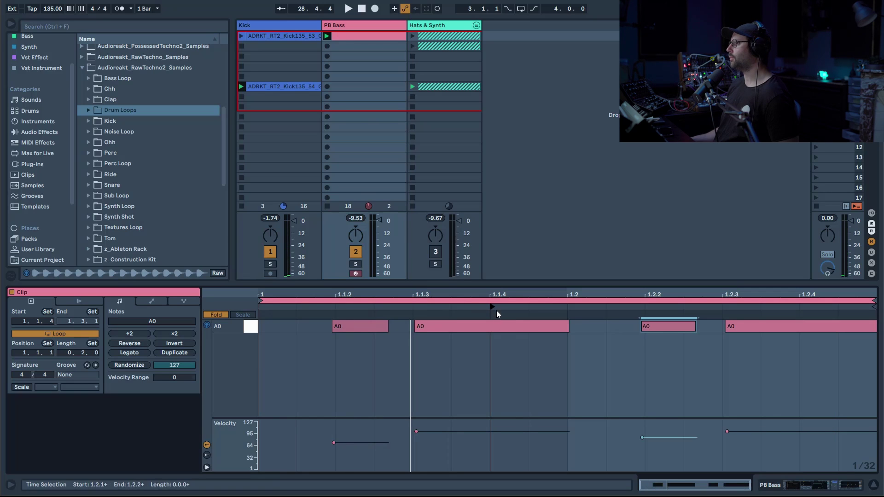
{"action": "key", "text": "space"}
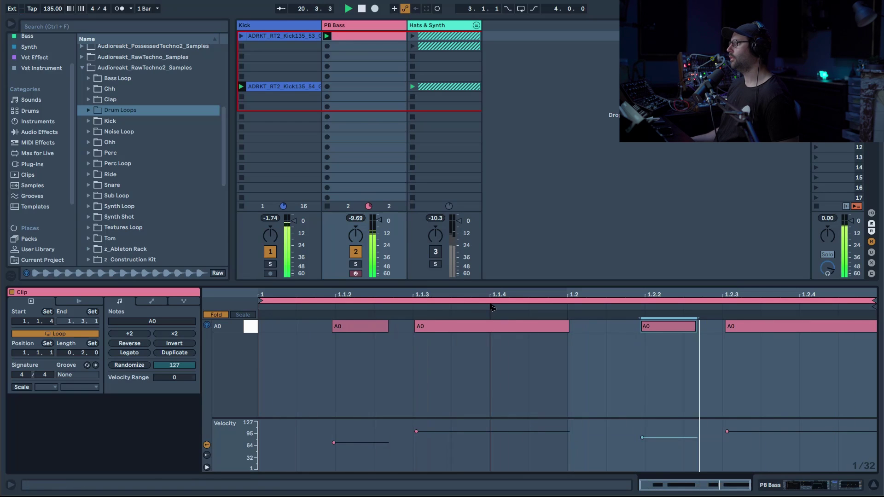
{"action": "left_click", "coordinate": [435, 252]}
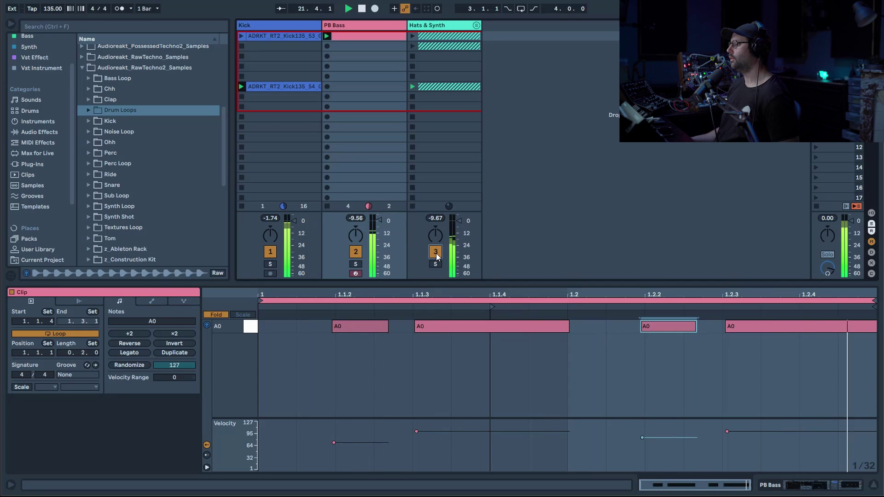
{"action": "left_click", "coordinate": [435, 252]}
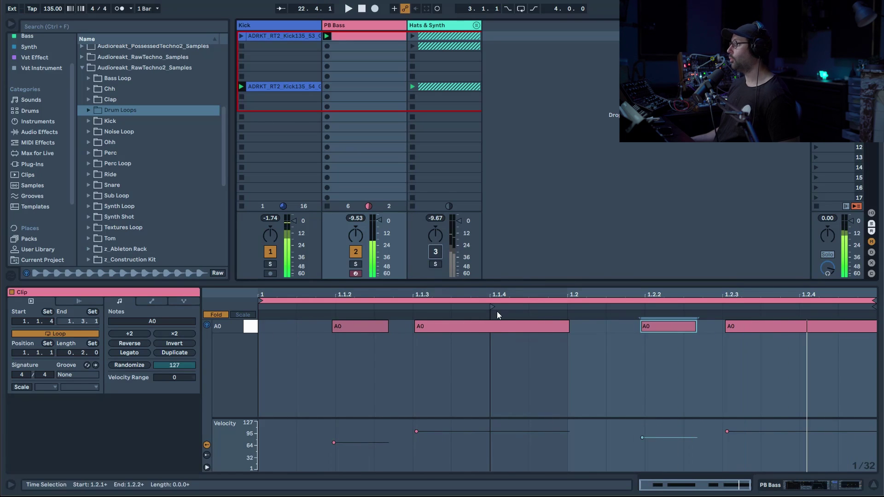
Extend the PB Bass clip to one bar with its notes repeated and its start at 1.1.1, and show the track's devices.
{"action": "left_click", "coordinate": [348, 36]}
{"action": "key", "text": "space"}
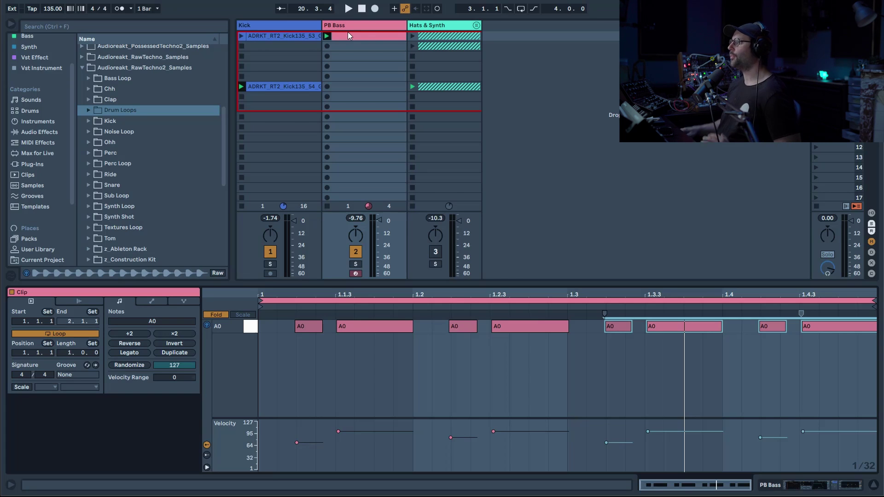
{"action": "left_click", "coordinate": [348, 26]}
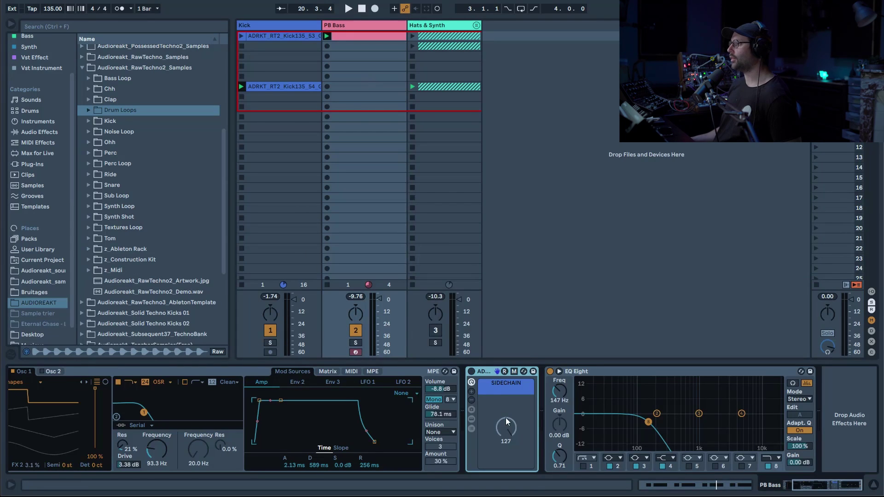
Toggle the SIDECHAIN rack on the PB Bass track and play the loop to hear how it affects the bass.
{"action": "left_click", "coordinate": [472, 371]}
{"action": "key", "text": "space"}
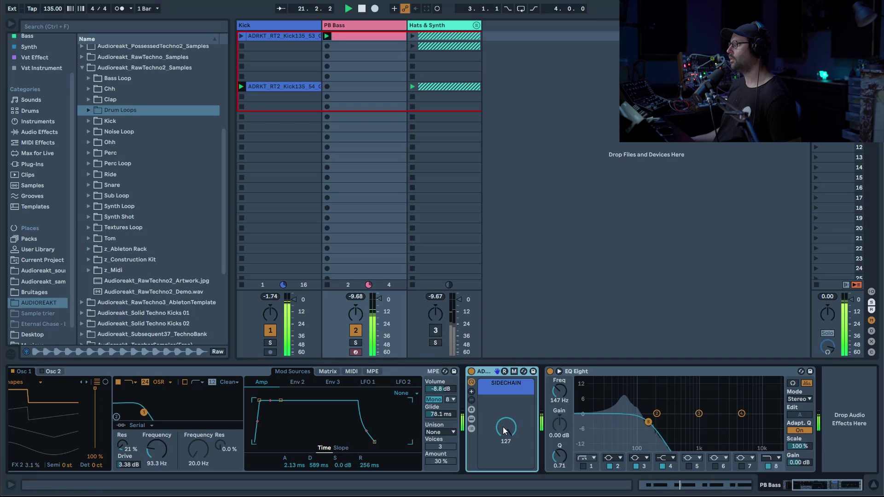
{"action": "key", "text": "space"}
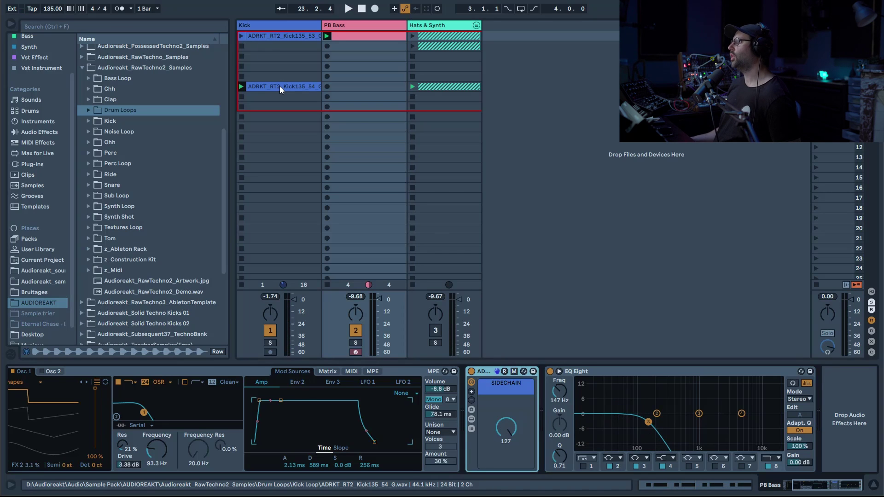
Open the ADRKT_RT2_Kick135_54_G clip on the Kick track and show its Clip Gain envelope.
{"action": "left_click", "coordinate": [280, 86]}
{"action": "key", "text": "space"}
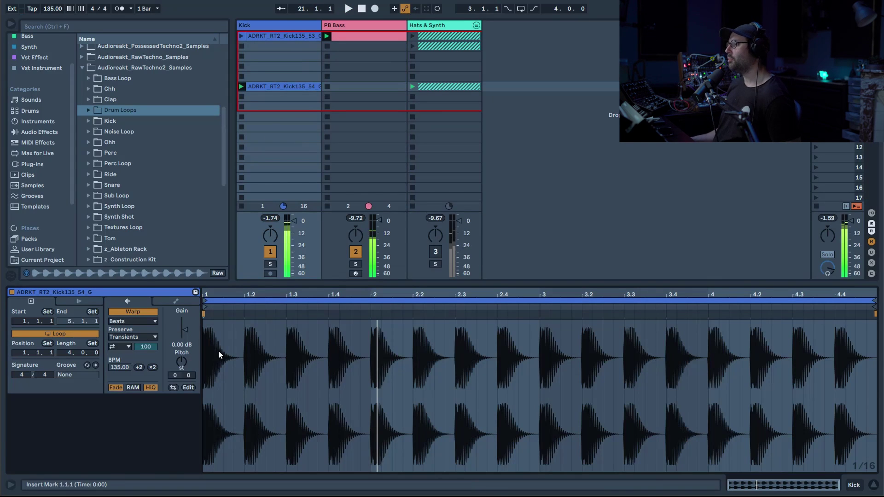
{"action": "left_click", "coordinate": [176, 301]}
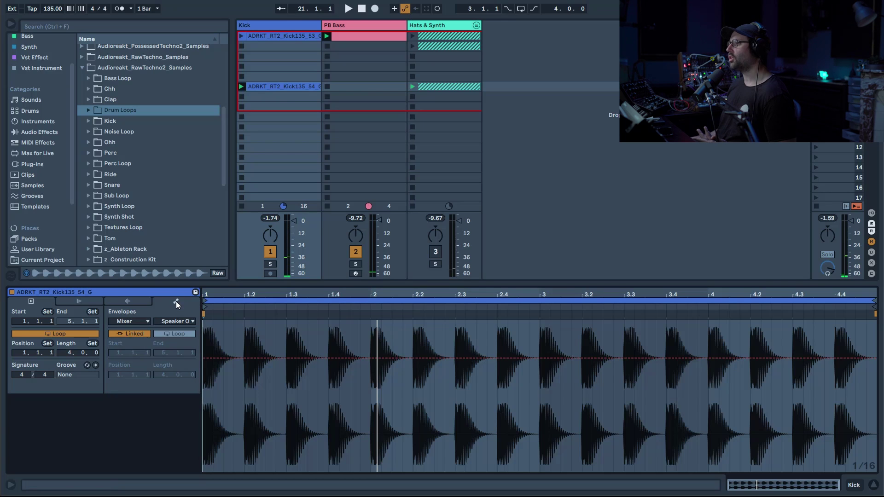
{"action": "left_click", "coordinate": [115, 322]}
{"action": "left_click", "coordinate": [122, 330]}
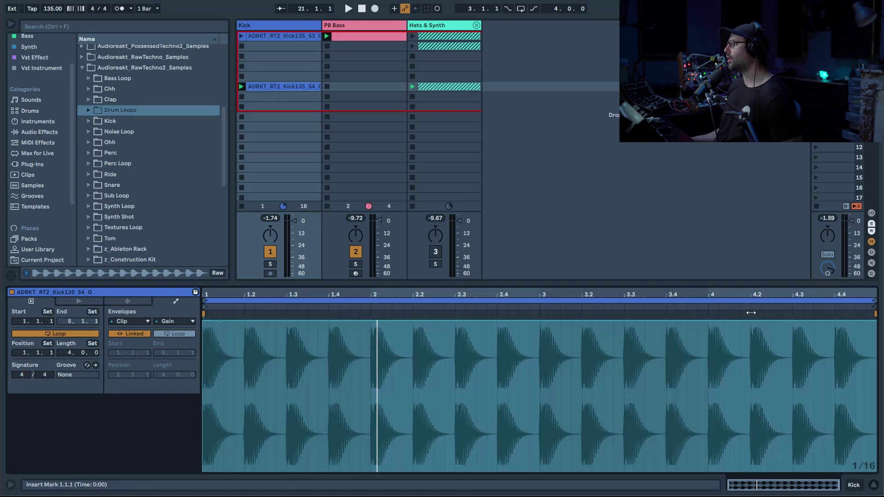
Try reshaping the kick clip's gain envelope around the first hit, and show the Kick track's devices.
{"action": "left_click_drag", "start_coordinate": [219, 325], "coordinate": [242, 337]}
{"action": "key", "text": "ctrl+l"}
{"action": "left_click_drag", "start_coordinate": [208, 290], "coordinate": [262, 317]}
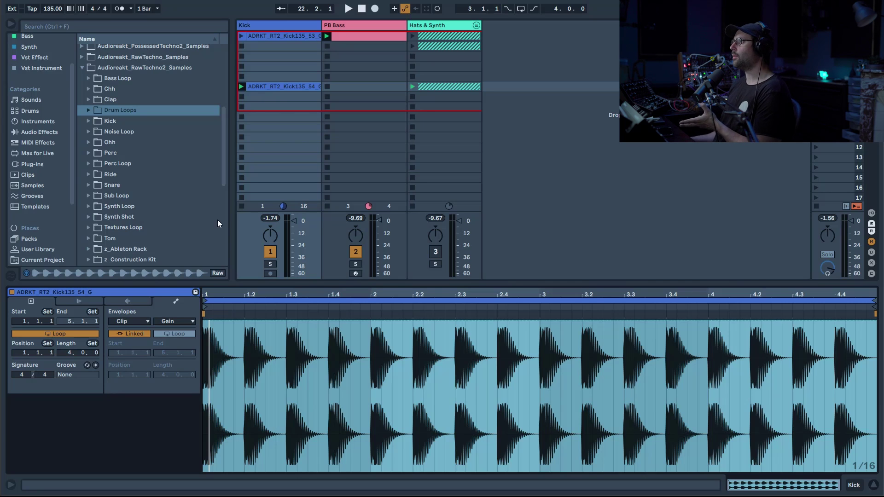
{"action": "left_click", "coordinate": [264, 24]}
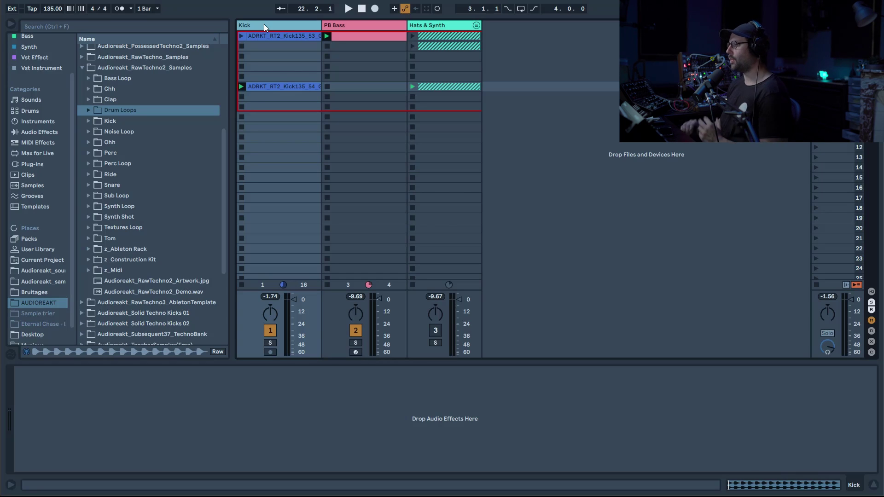
{"action": "left_click", "coordinate": [279, 89]}
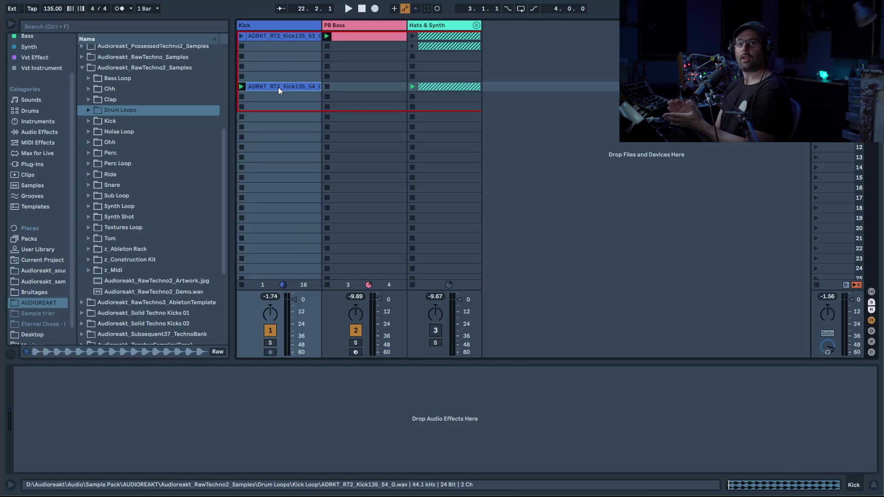